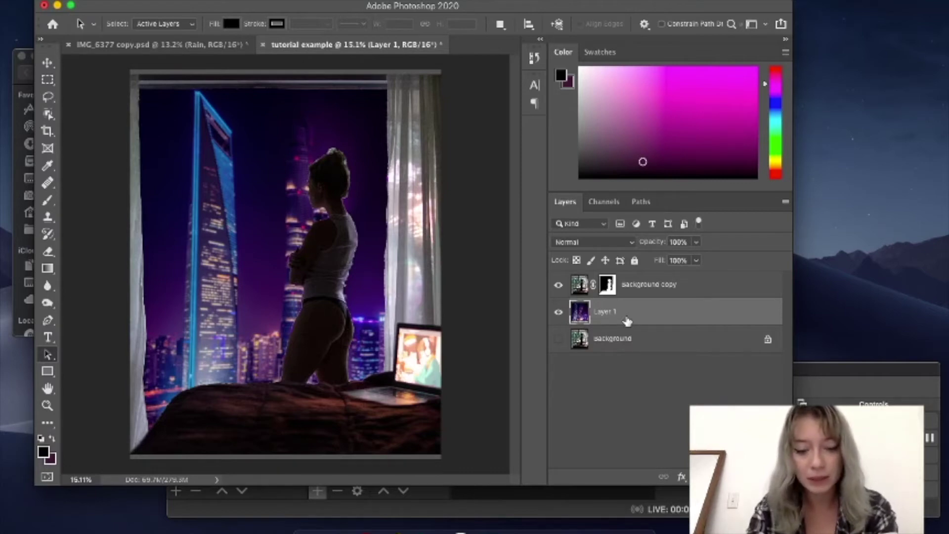
# Drag the Rain layer group into this image and expand it, collapsing Group 12.
pyautogui.moveTo(627, 321); pyautogui.dragTo(626, 319)
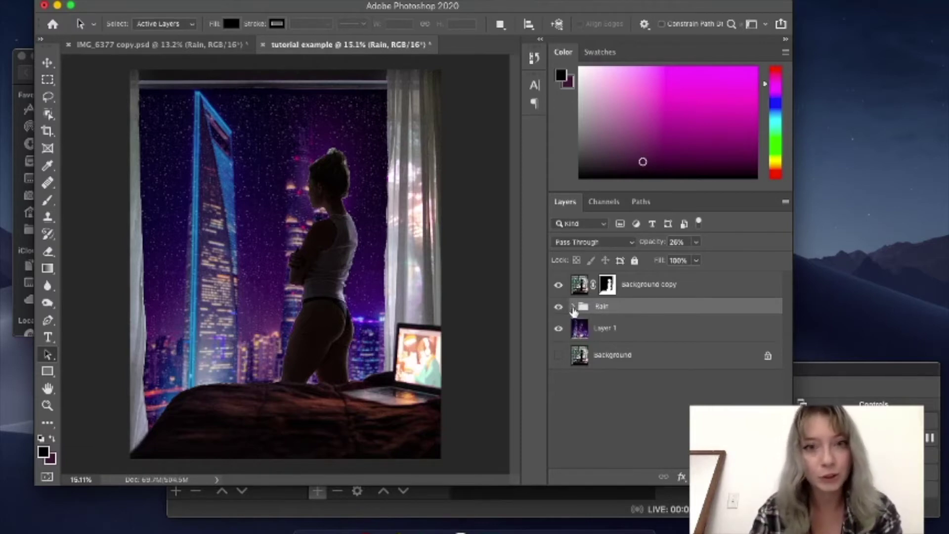
pyautogui.click(572, 307)
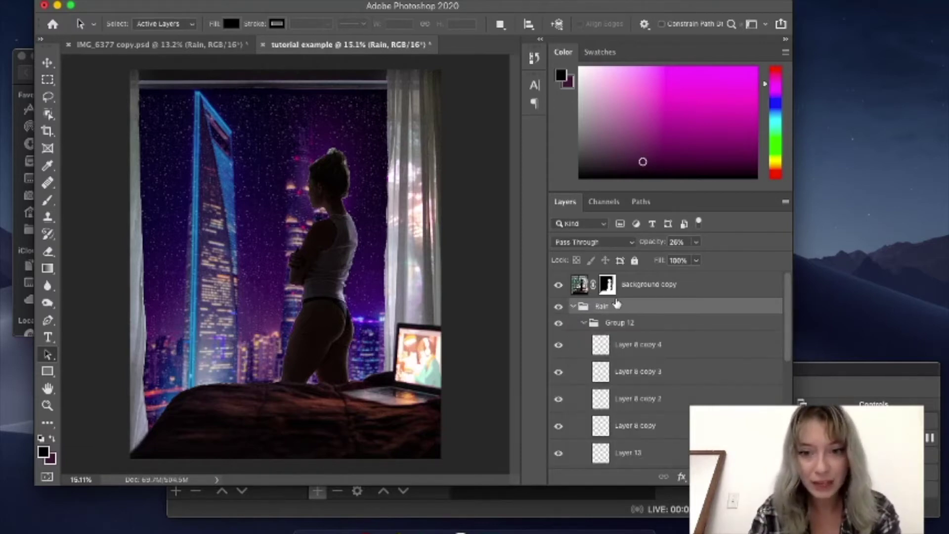
pyautogui.click(584, 323)
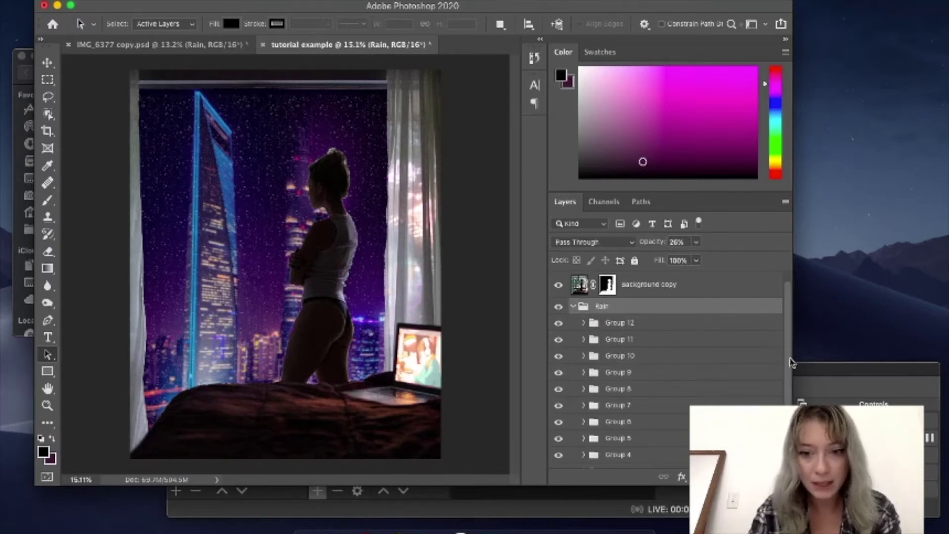
# Toggle Group 1's raindrops to compare, then expand Group 1 to list its raindrop layers.
pyautogui.moveTo(789, 362); pyautogui.dragTo(783, 386)
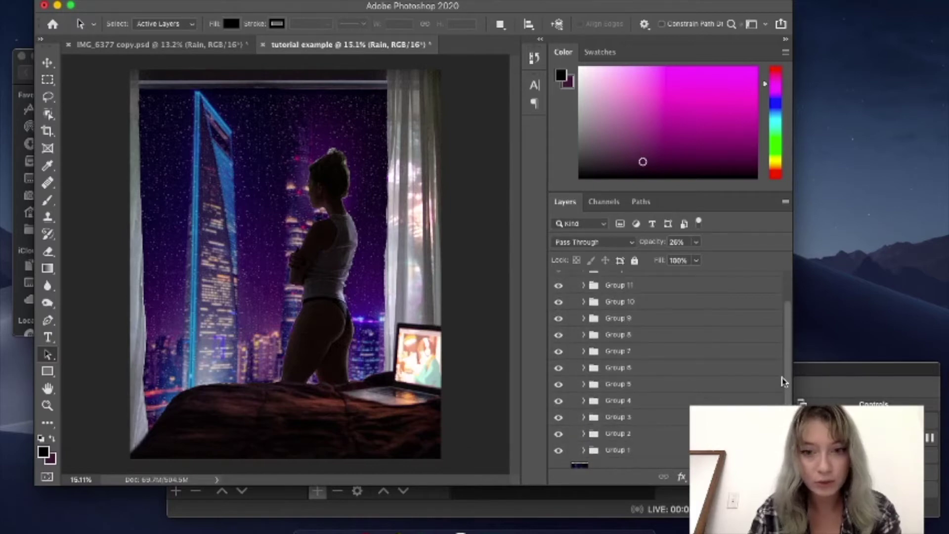
pyautogui.scroll(2, 783, 381)
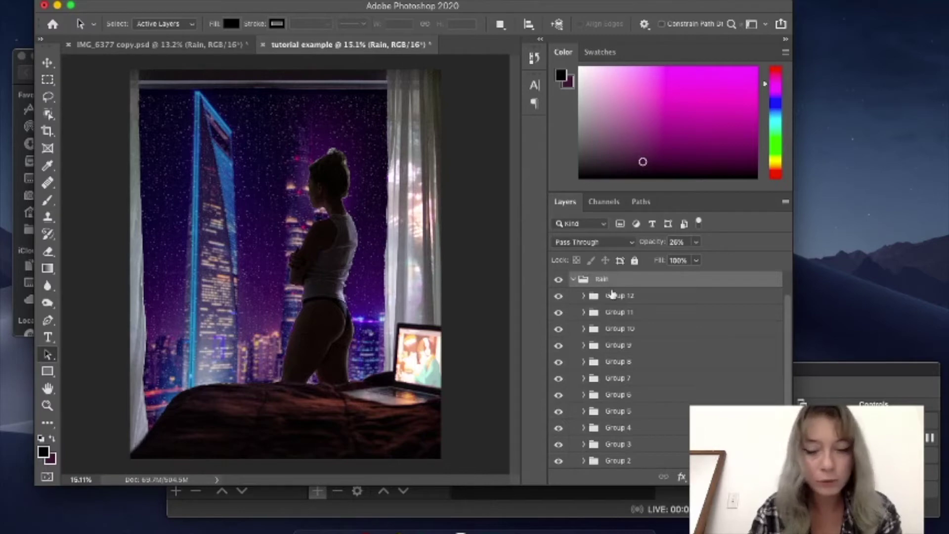
pyautogui.moveTo(790, 352); pyautogui.dragTo(793, 368)
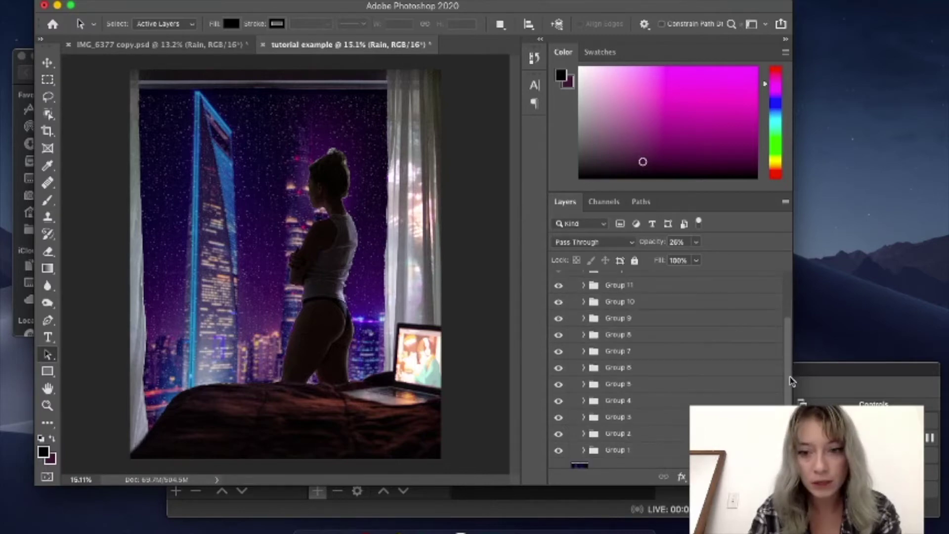
pyautogui.click(558, 451)
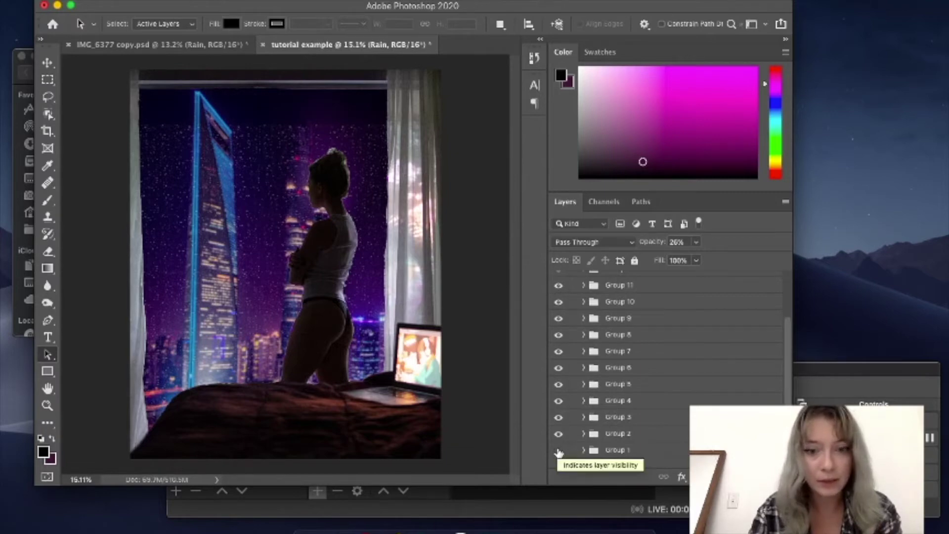
pyautogui.scroll(-3, 787, 396)
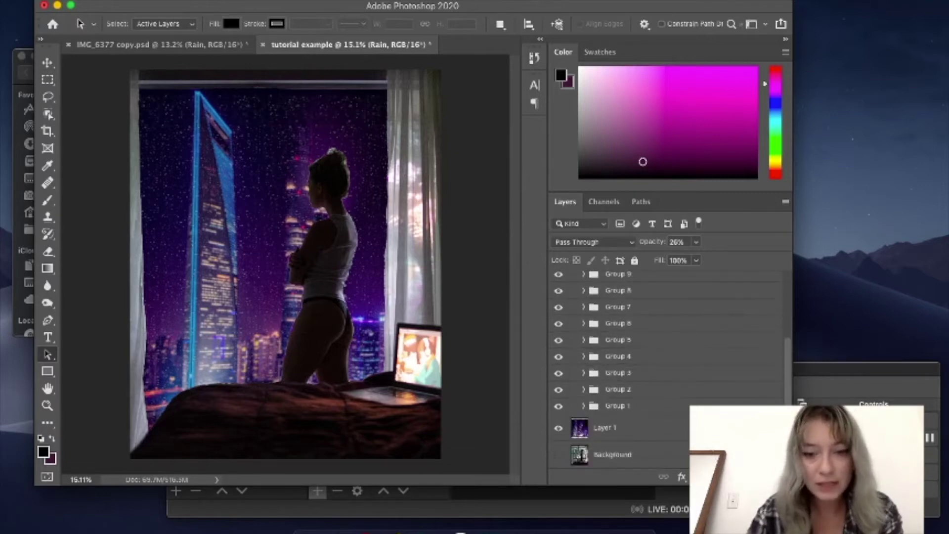
pyautogui.click(583, 405)
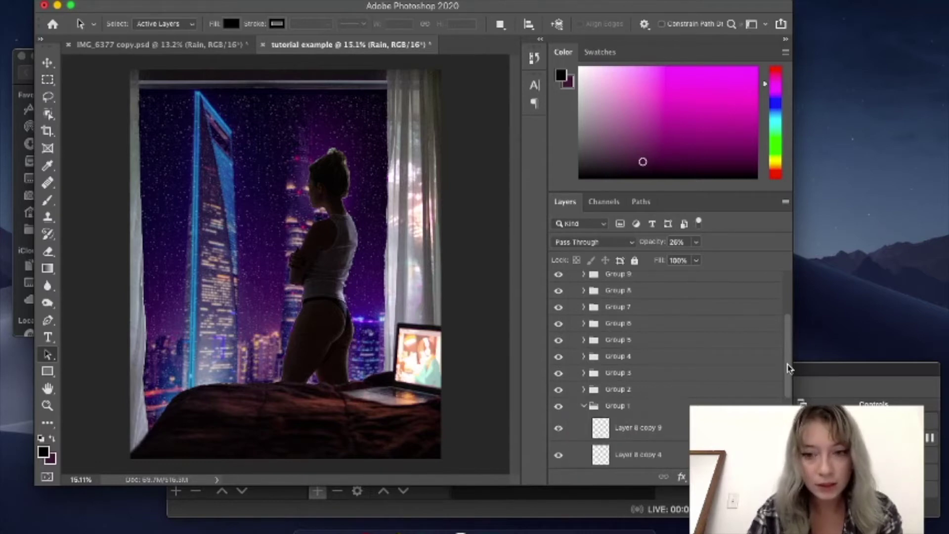
pyautogui.scroll(-5, 788, 368)
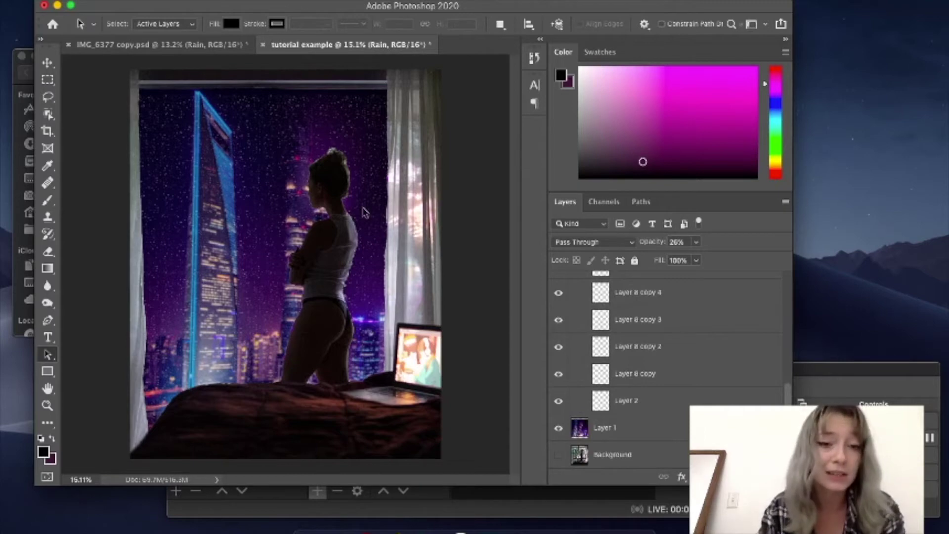
# Zoom in on the tower and toggle Layer 2 off and back on to see its drops.
pyautogui.scroll(3, 363, 212)
pyautogui.hscroll(-10, 364, 213)
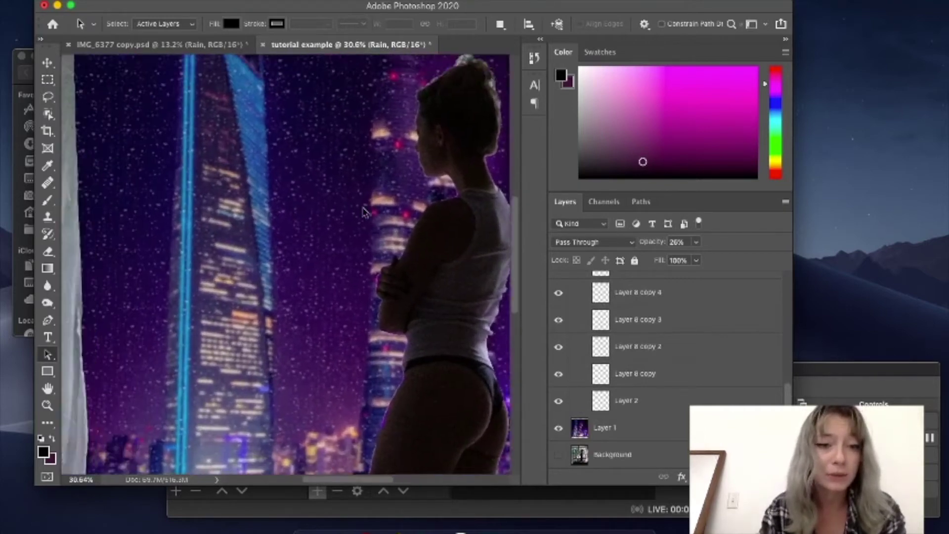
pyautogui.scroll(5, 363, 212)
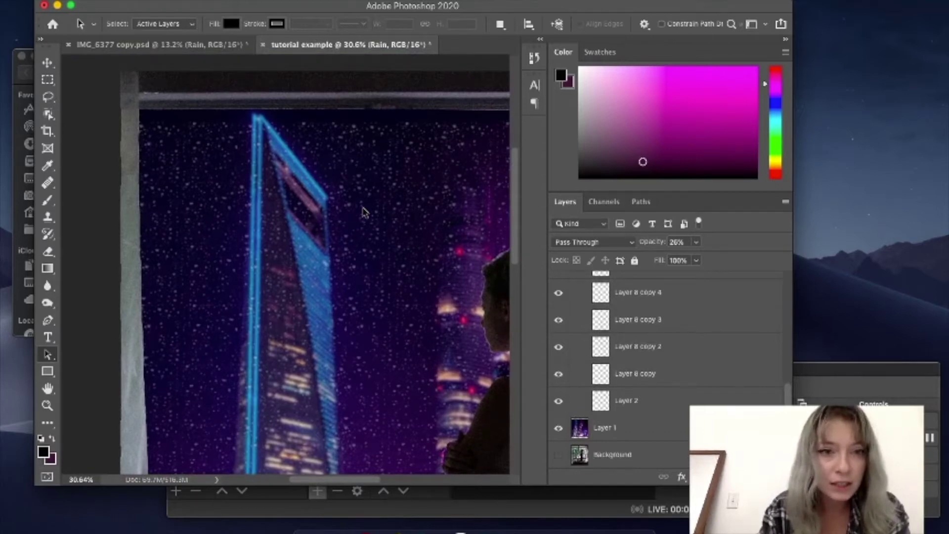
pyautogui.hscroll(8, 364, 213)
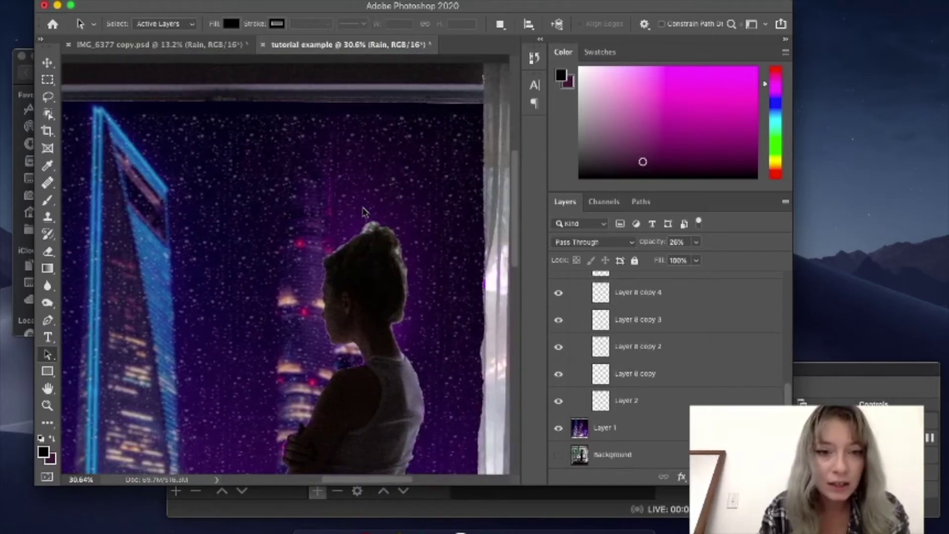
pyautogui.hscroll(-10, 363, 213)
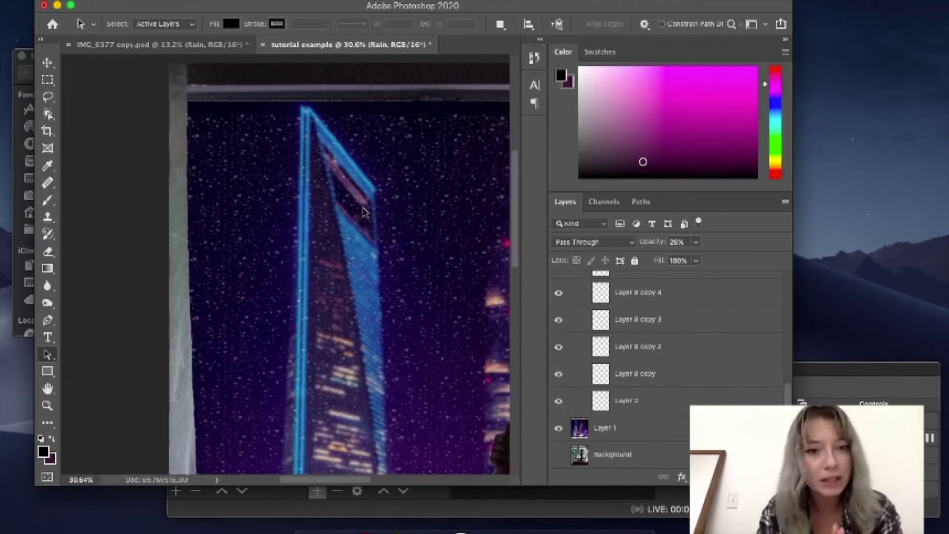
pyautogui.scroll(5, 363, 212)
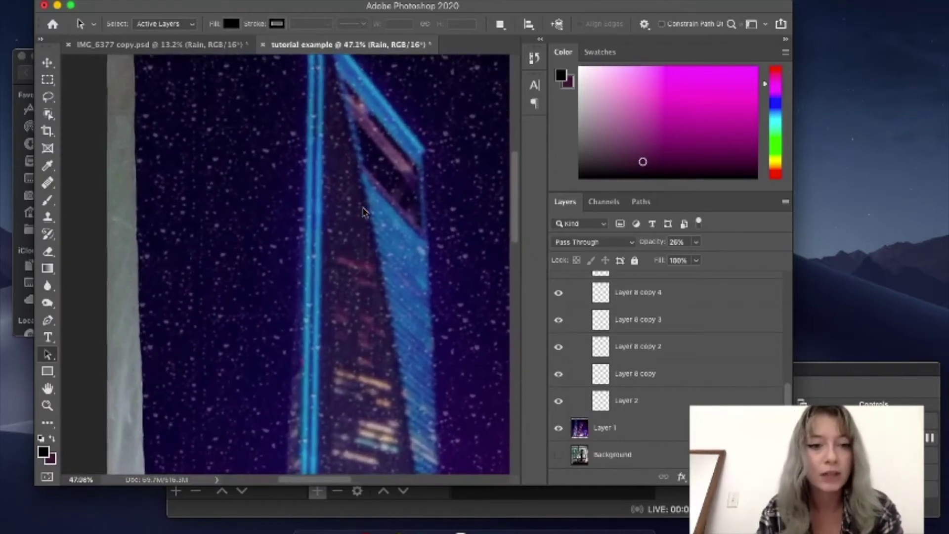
pyautogui.scroll(-3, 364, 211)
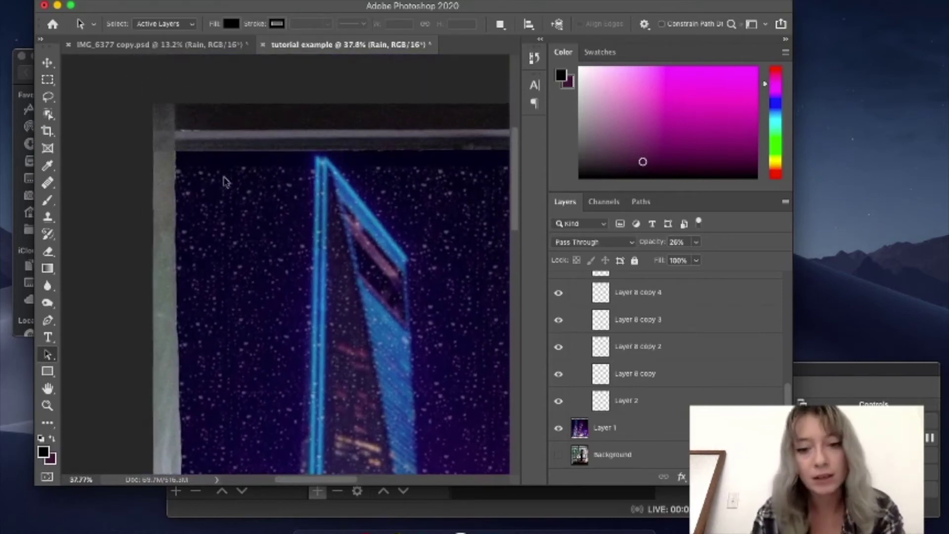
pyautogui.click(558, 401)
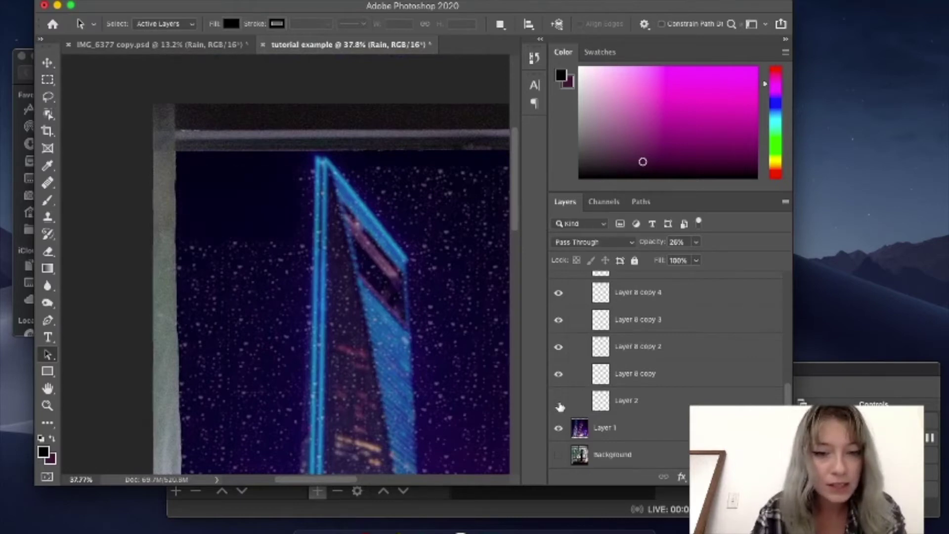
pyautogui.click(558, 401)
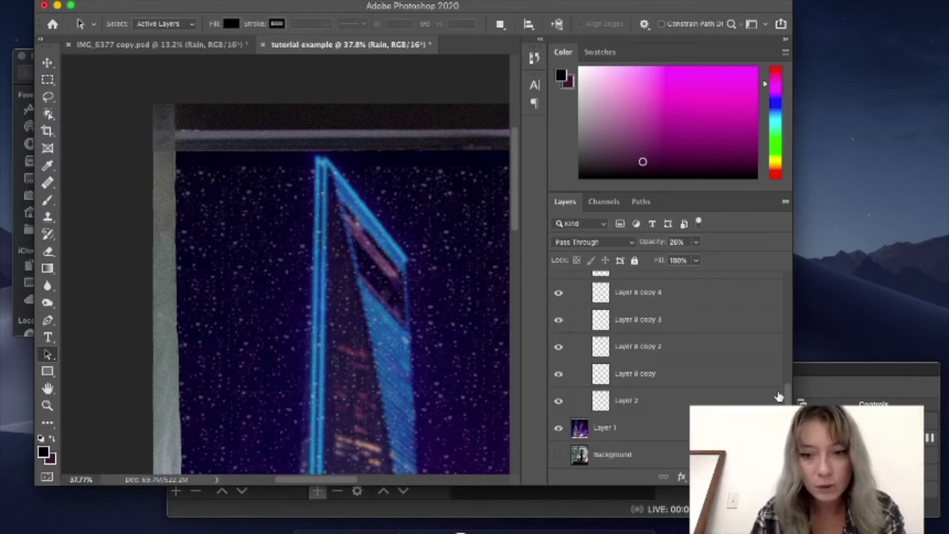
# Hide Group 1 to clear rain from the upper window sky.
pyautogui.scroll(4, 783, 375)
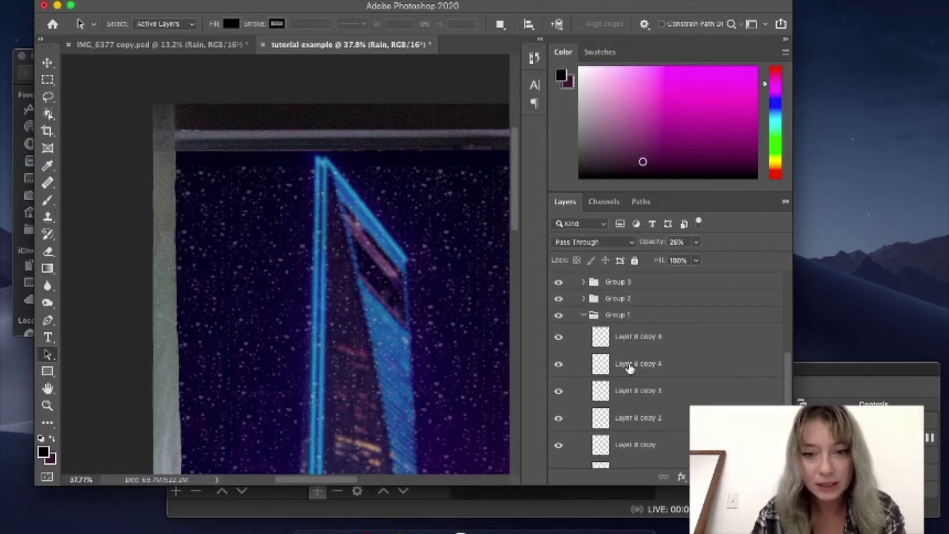
pyautogui.click(559, 314)
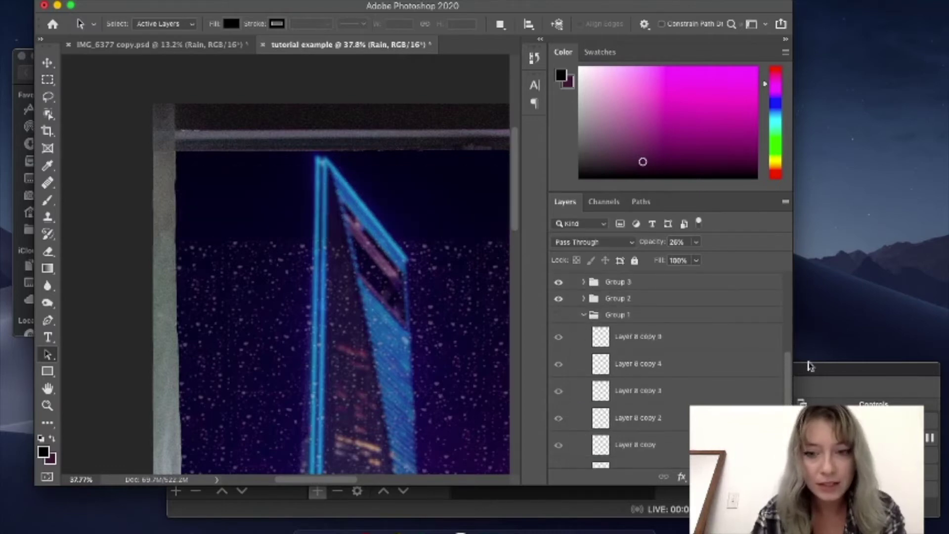
pyautogui.scroll(-2, 785, 386)
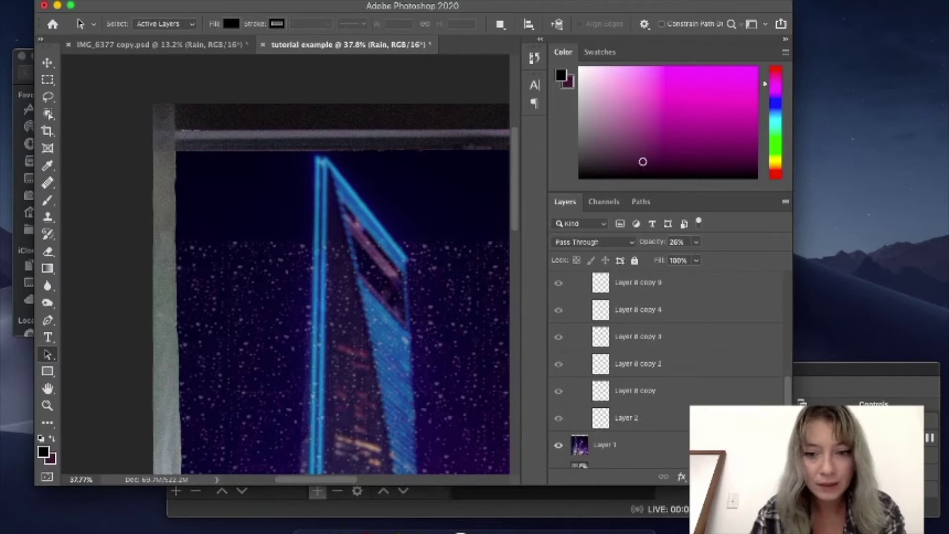
# Delete the Layer 8 copy raindrop layer from Group 1.
pyautogui.click(621, 392)
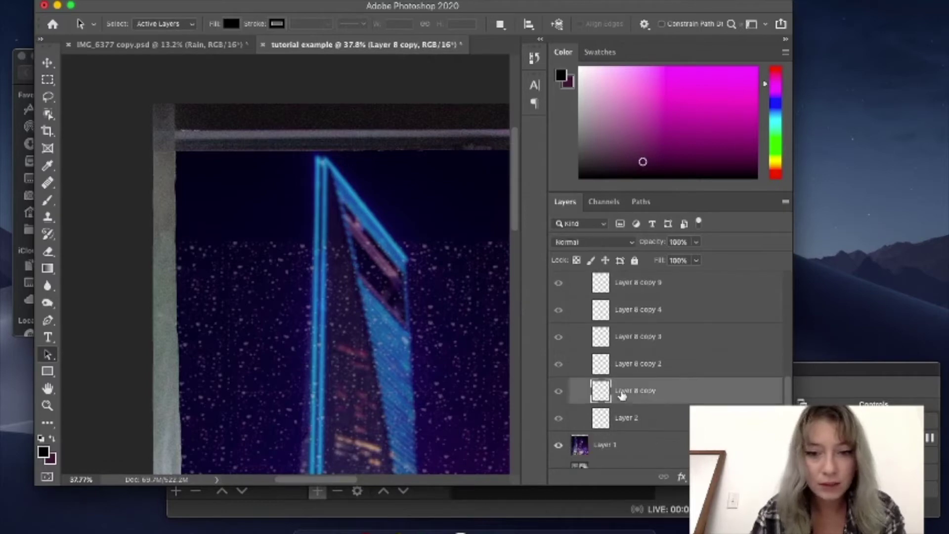
pyautogui.rightClick(622, 391)
pyautogui.click(660, 449)
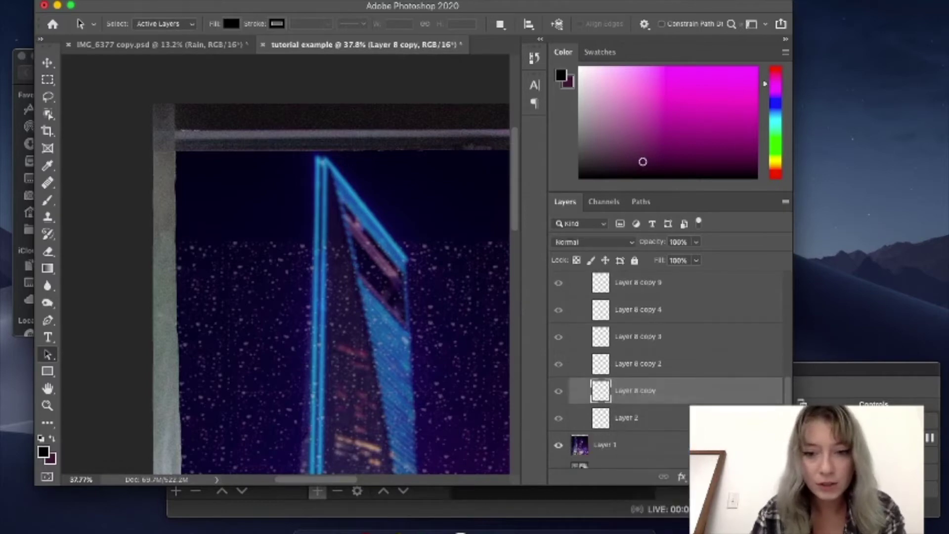
pyautogui.click(603, 224)
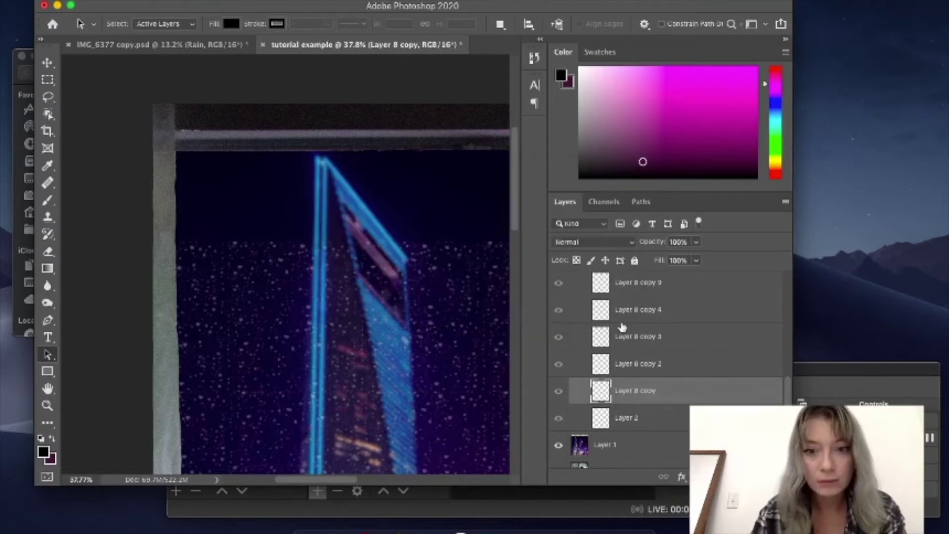
pyautogui.rightClick(623, 391)
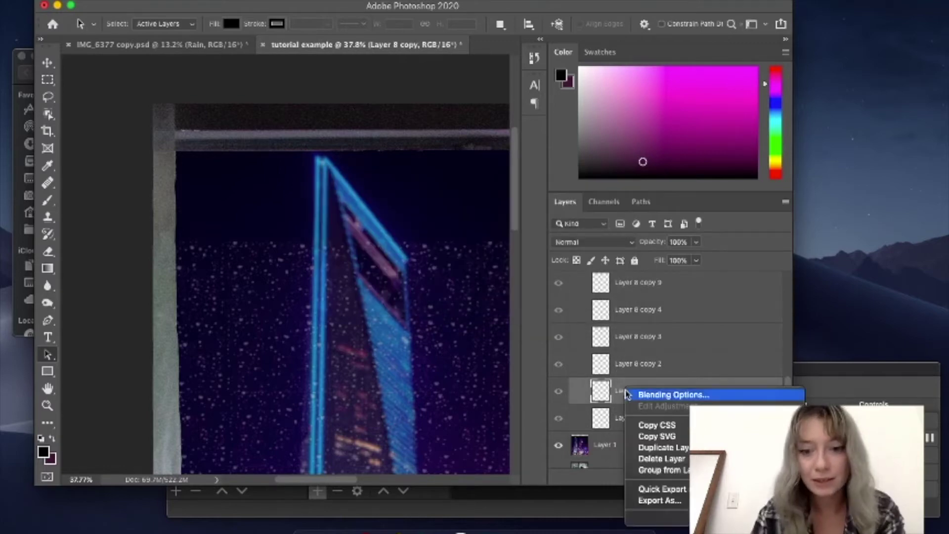
pyautogui.click(683, 457)
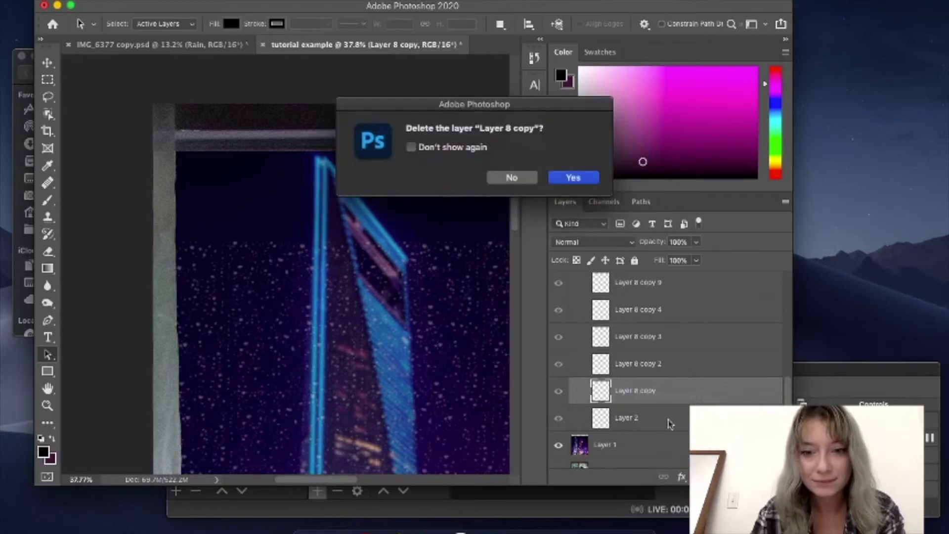
pyautogui.click(580, 179)
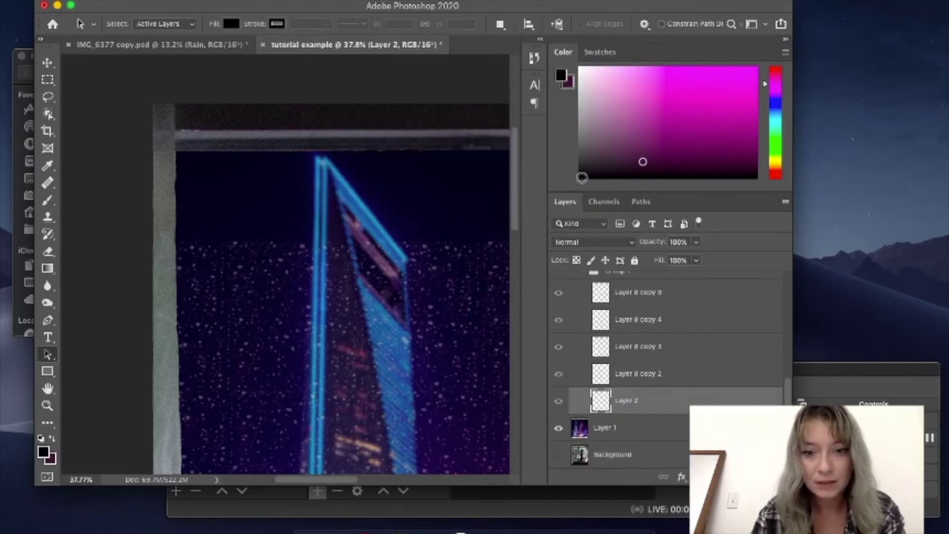
# Duplicate Layer 2, accepting the name Layer 2 copy.
pyautogui.rightClick(628, 419)
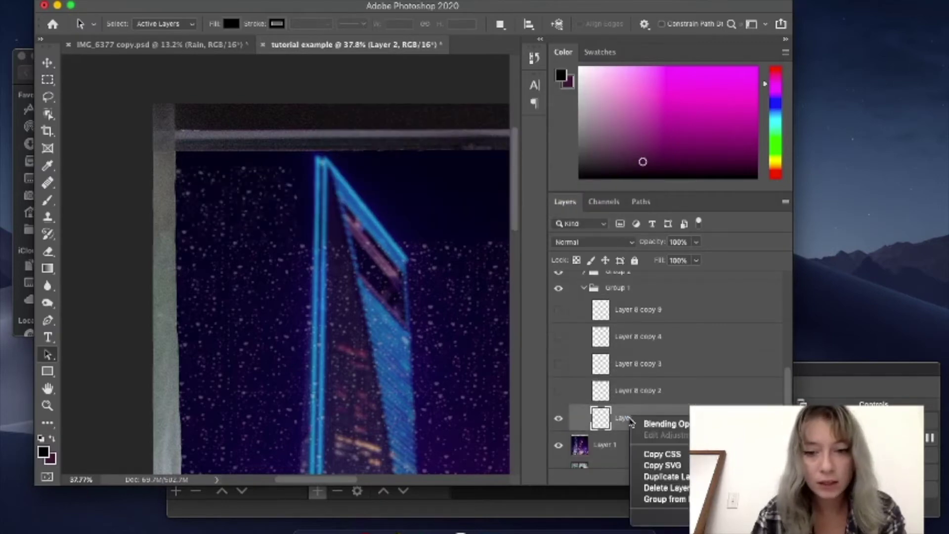
pyautogui.click(677, 476)
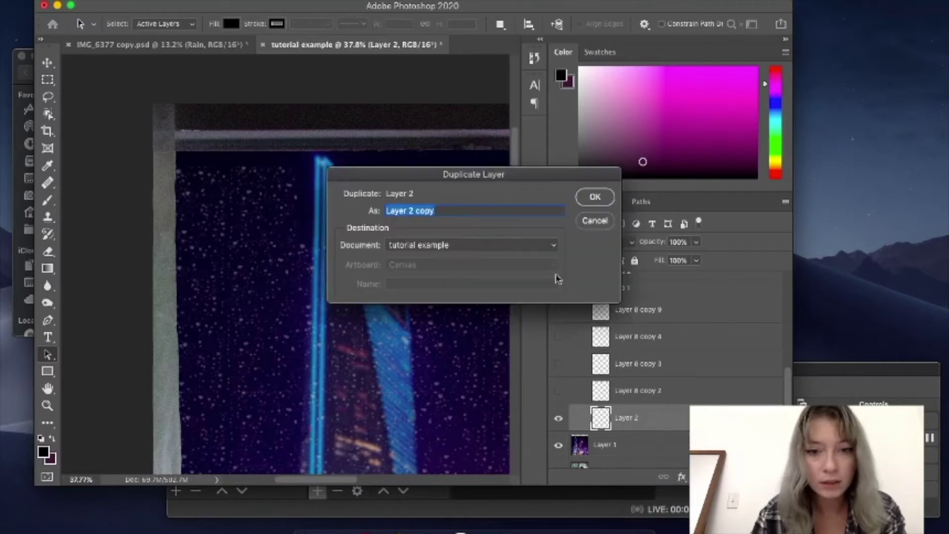
pyautogui.click(593, 196)
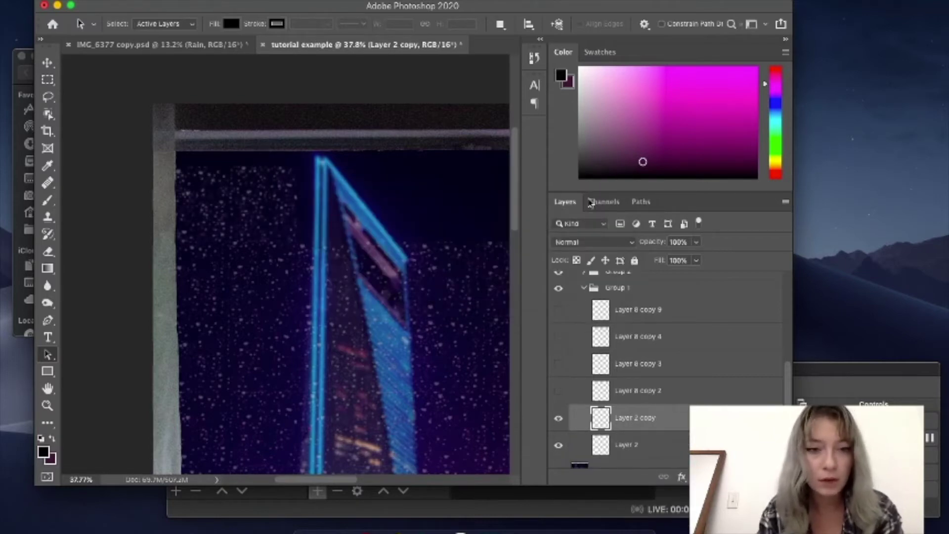
# Move Layer 2 copy right with four Shift+Right nudges, then three Left nudges back.
pyautogui.click(47, 64)
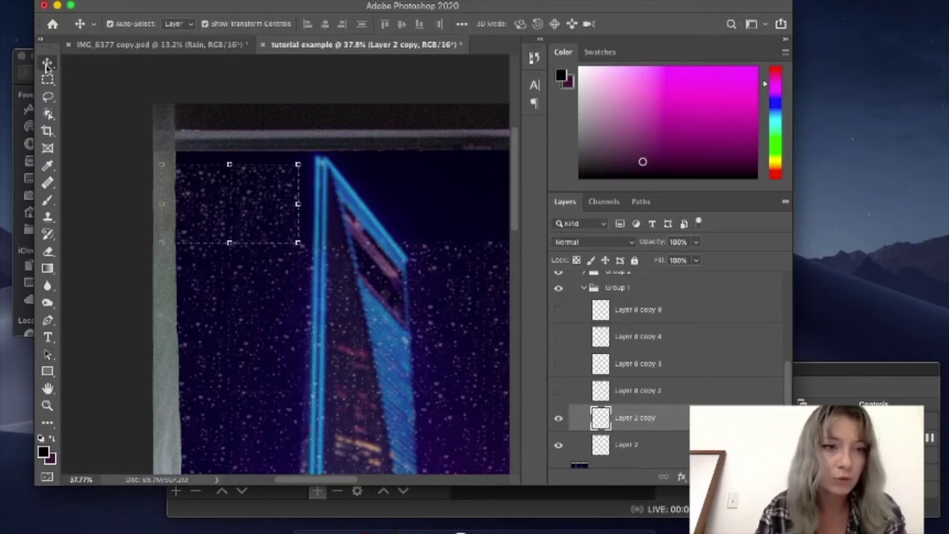
pyautogui.hotkey('shift', 'Right')
pyautogui.hotkey('shift', 'Right')
pyautogui.hotkey('shift', 'Right')
pyautogui.hotkey('shift', 'Right')
pyautogui.hotkey('shift', 'Right')
pyautogui.hotkey('shift', 'Right')
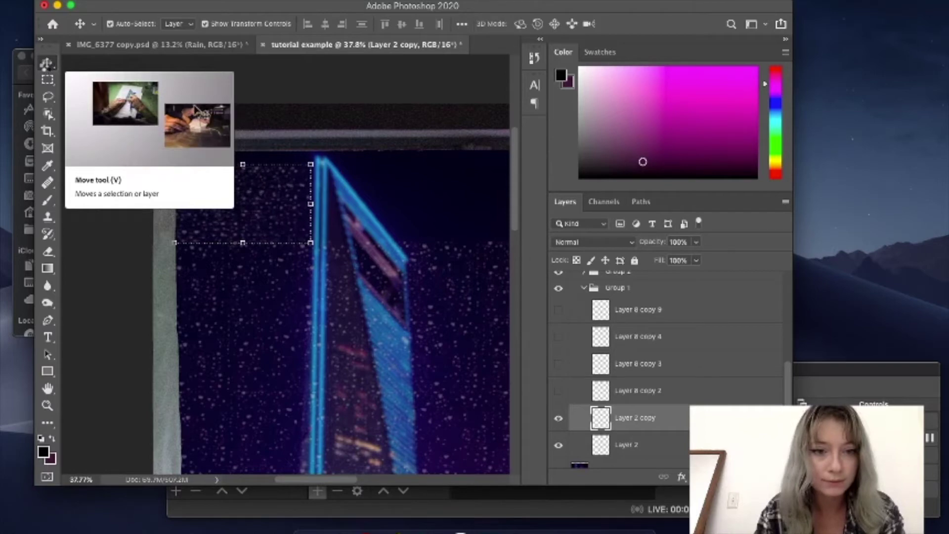
pyautogui.hotkey('shift', 'Right')
pyautogui.hotkey('shift', 'Right')
pyautogui.hotkey('shift', 'Right')
pyautogui.hotkey('shift', 'Right')
pyautogui.hotkey('shift', 'Right')
pyautogui.hotkey('shift', 'Right')
pyautogui.hotkey('shift', 'Right')
pyautogui.hotkey('shift', 'Right')
pyautogui.hotkey('shift', 'Right')
pyautogui.hotkey('shift', 'Right')
pyautogui.hotkey('shift', 'Right')
pyautogui.hotkey('shift', 'Right')
pyautogui.hotkey('shift', 'Right')
pyautogui.hotkey('shift', 'Right')
pyautogui.hotkey('shift', 'Right')
pyautogui.hotkey('shift', 'Right')
pyautogui.hotkey('shift', 'Right')
pyautogui.hotkey('shift', 'Right')
pyautogui.hotkey('shift', 'Right')
pyautogui.hotkey('shift', 'Right')
pyautogui.hotkey('shift', 'Right')
pyautogui.hotkey('shift', 'Right')
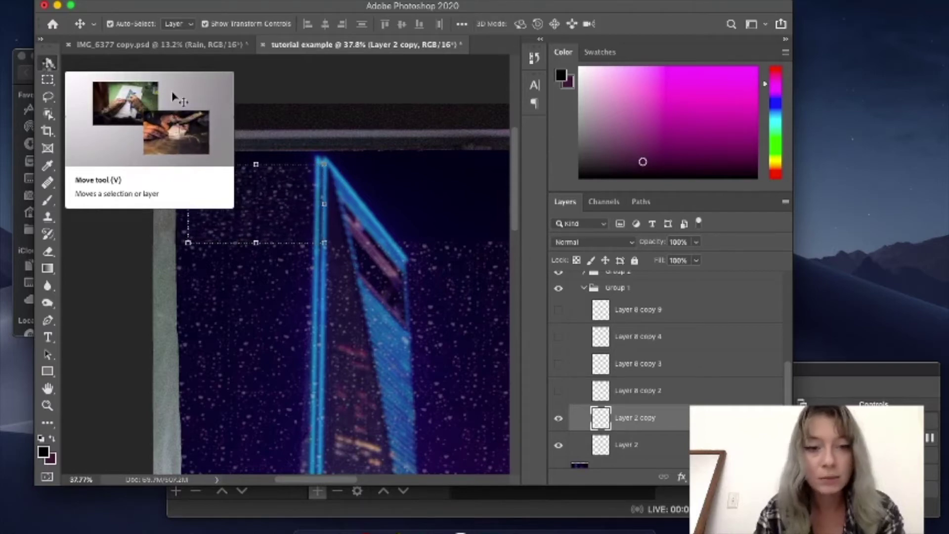
pyautogui.hotkey('shift', 'Right')
pyautogui.hotkey('shift', 'Right')
pyautogui.hotkey('shift', 'Right')
pyautogui.hotkey('shift', 'Right')
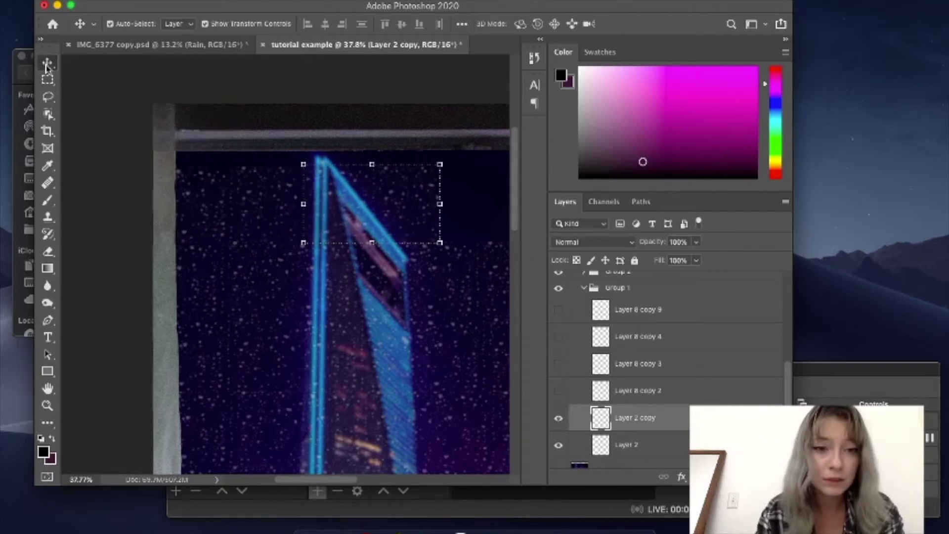
pyautogui.hotkey('shift', 'Right')
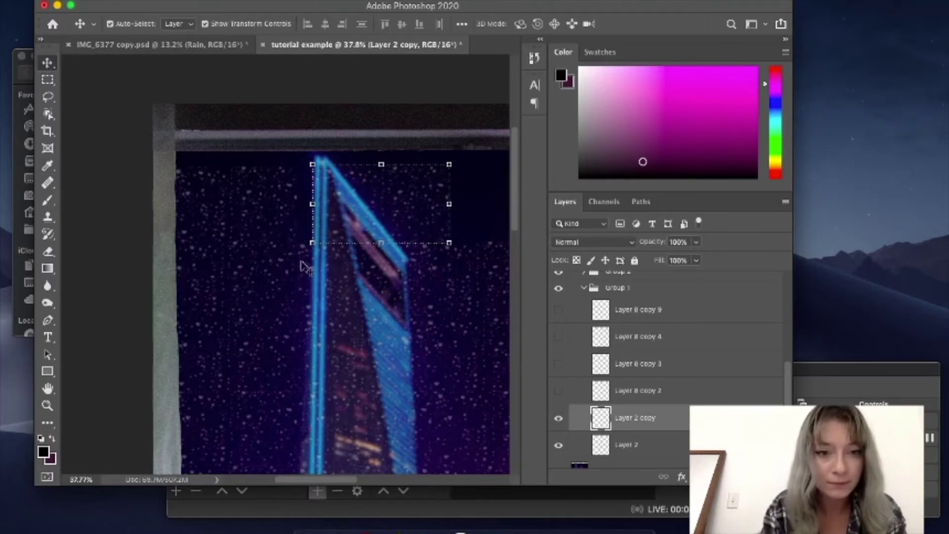
pyautogui.scroll(1, 315, 247)
pyautogui.scroll(5, 316, 247)
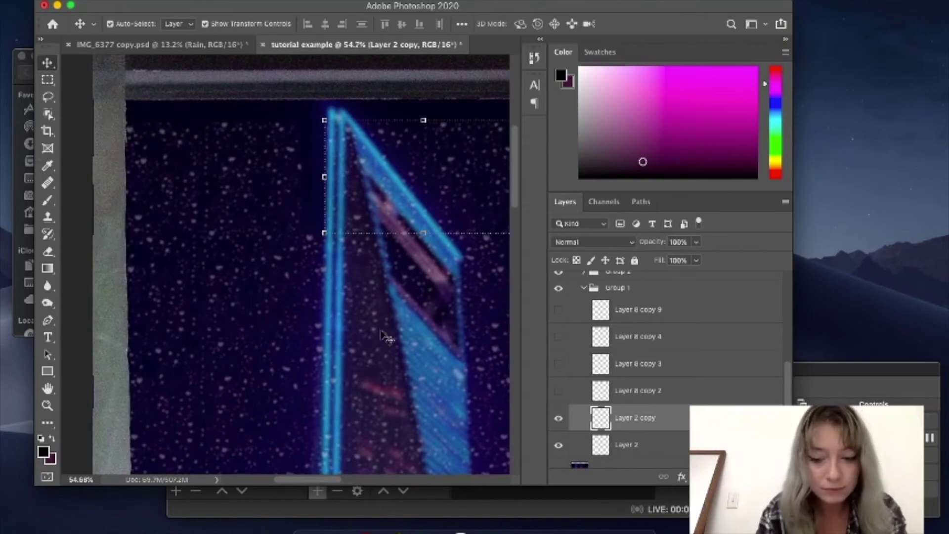
pyautogui.press('Left')
pyautogui.press('Left')
pyautogui.press('Left')
pyautogui.press('Left')
pyautogui.press('Left')
pyautogui.press('Left')
pyautogui.press('Left')
pyautogui.press('Left')
pyautogui.press('Left')
pyautogui.press('Left')
pyautogui.press('Left')
pyautogui.press('Left')
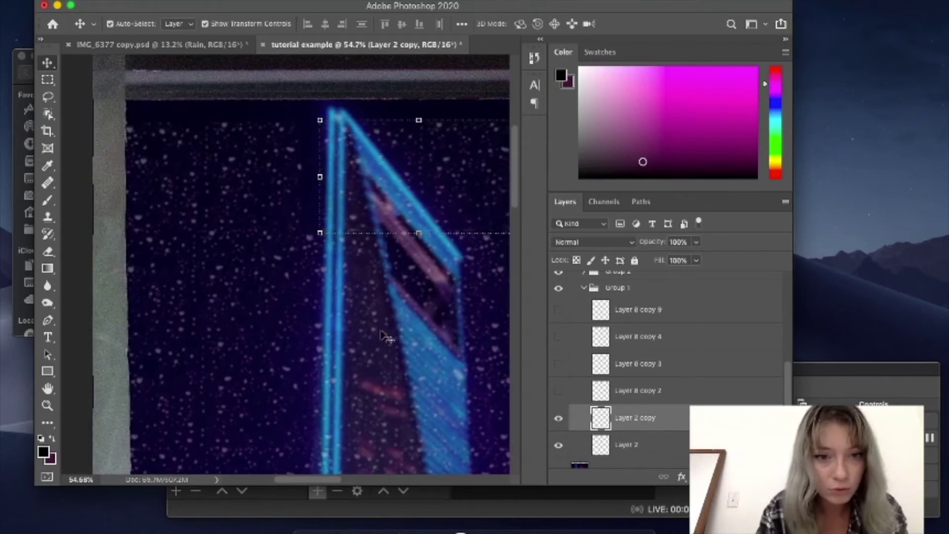
pyautogui.press('Left')
pyautogui.press('Left')
pyautogui.press('Left')
pyautogui.press('Left')
pyautogui.press('Left')
pyautogui.press('Left')
pyautogui.press('Left')
pyautogui.press('Left')
pyautogui.press('Left')
pyautogui.press('Left')
pyautogui.press('Left')
pyautogui.press('Left')
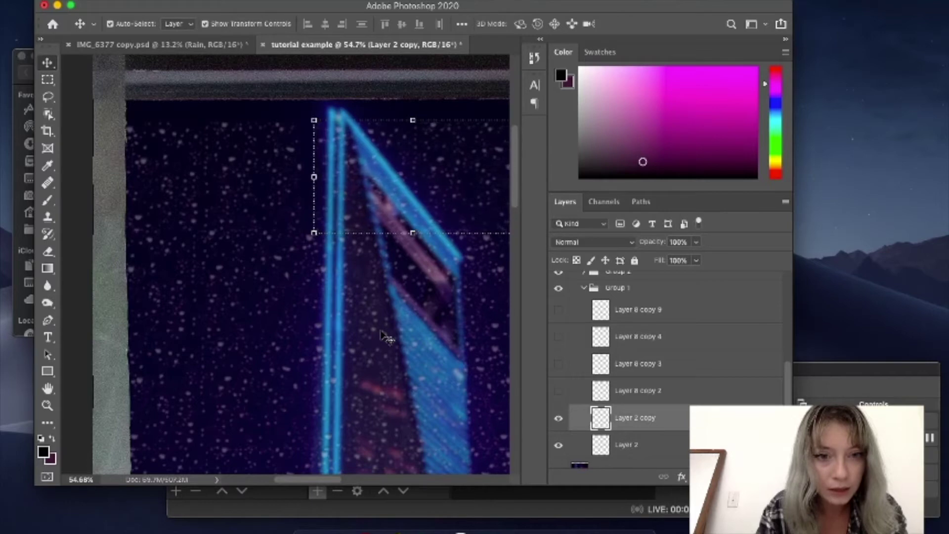
pyautogui.press('Left')
pyautogui.press('Left')
pyautogui.press('Left')
pyautogui.press('Left')
pyautogui.press('Left')
pyautogui.press('Left')
pyautogui.press('Left')
pyautogui.press('Left')
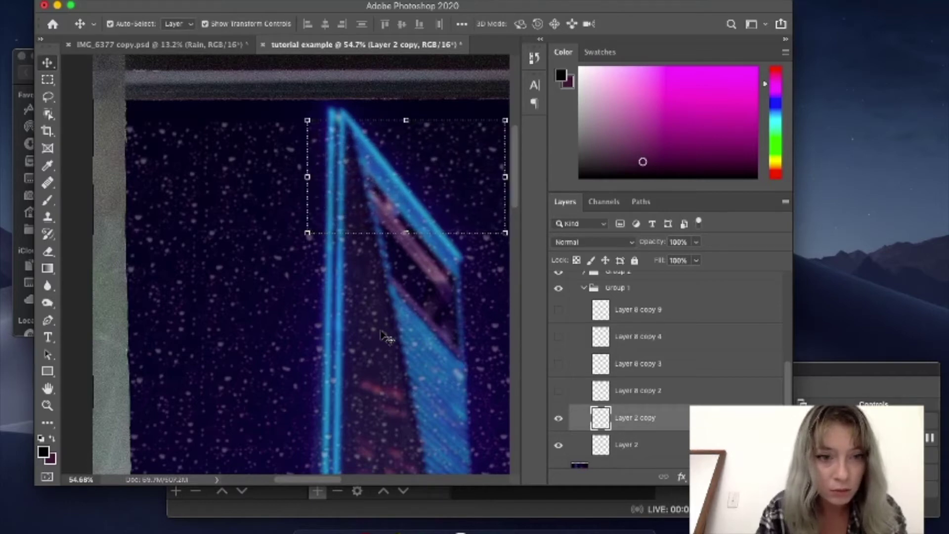
# Switch between the Move and Path Selection tools and scroll down the Layers panel.
pyautogui.click(46, 355)
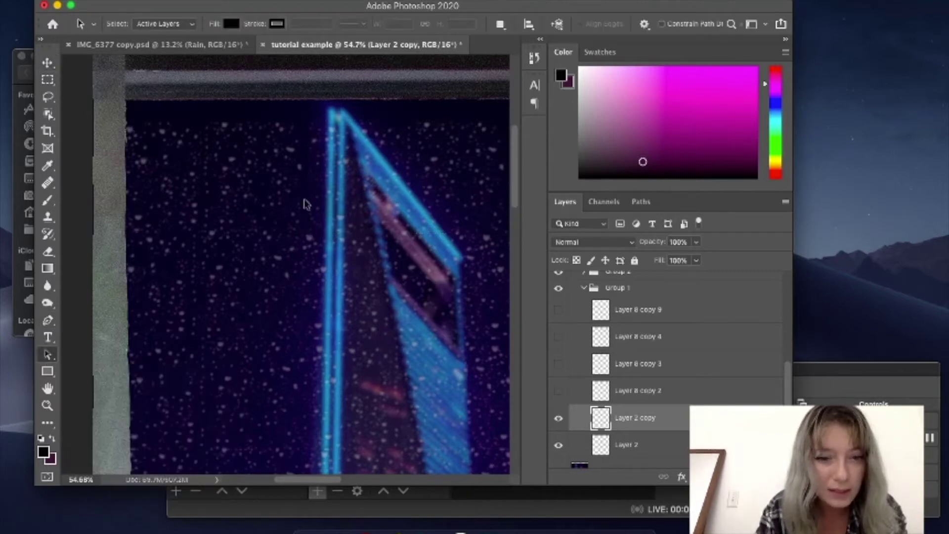
pyautogui.click(48, 64)
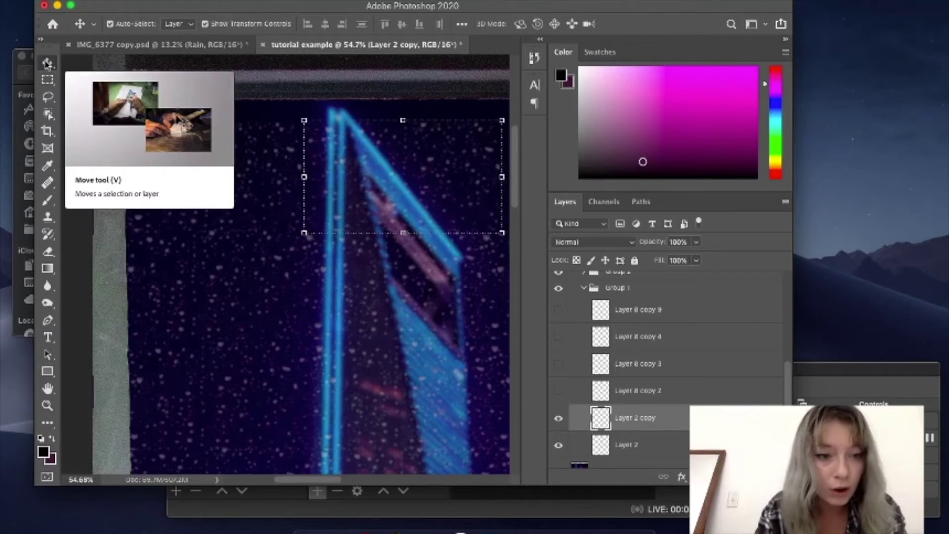
pyautogui.click(45, 359)
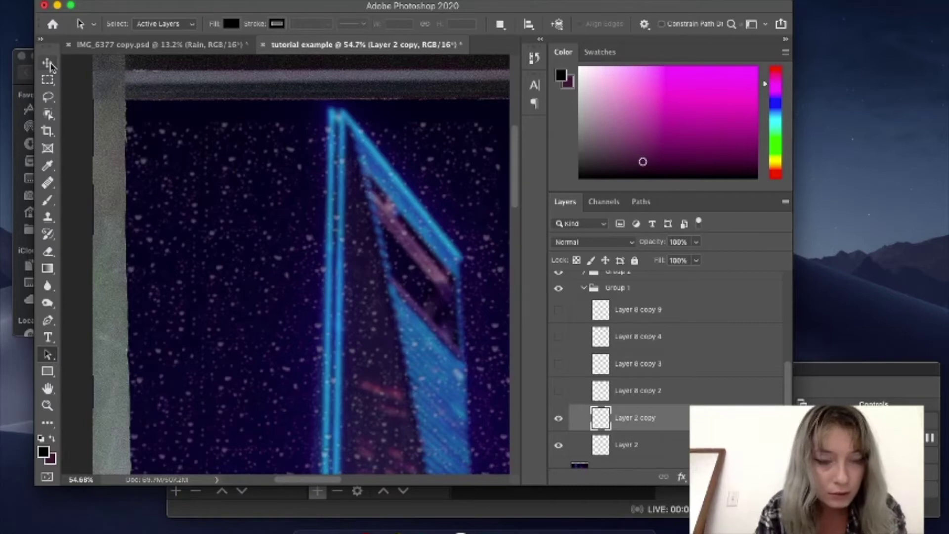
pyautogui.click(48, 63)
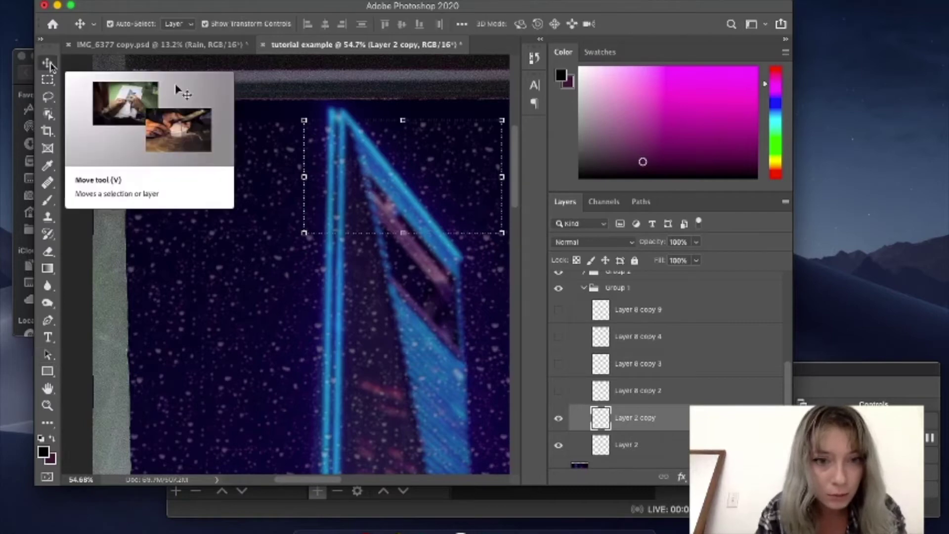
pyautogui.click(48, 354)
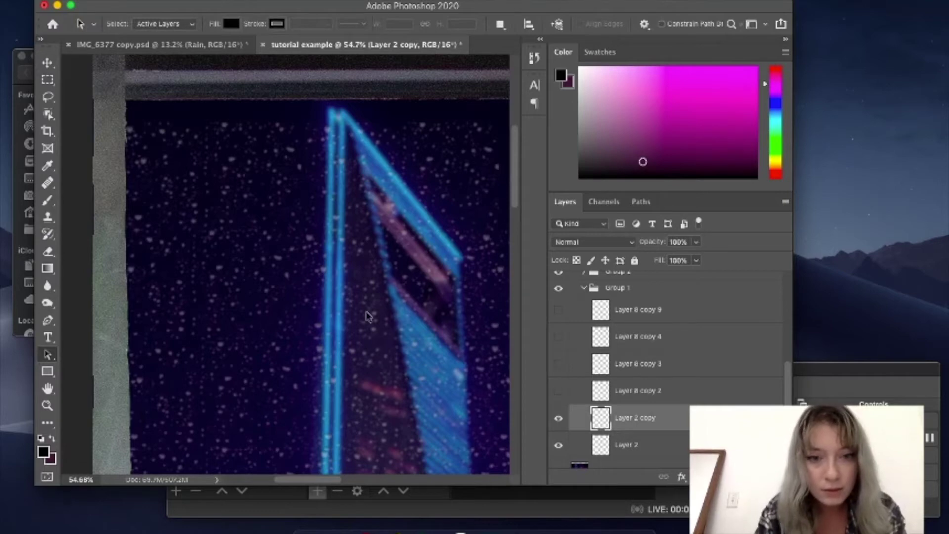
pyautogui.scroll(-5, 365, 311)
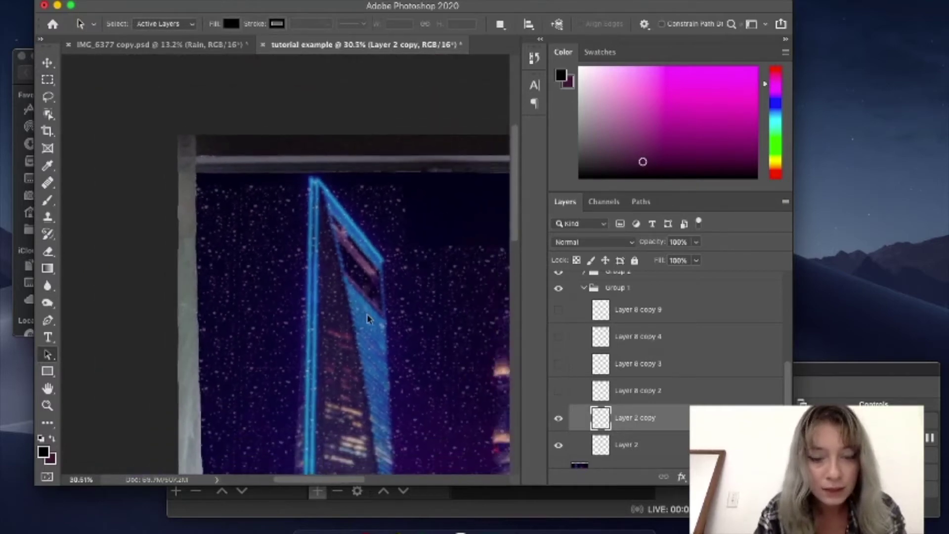
pyautogui.scroll(-1, 367, 319)
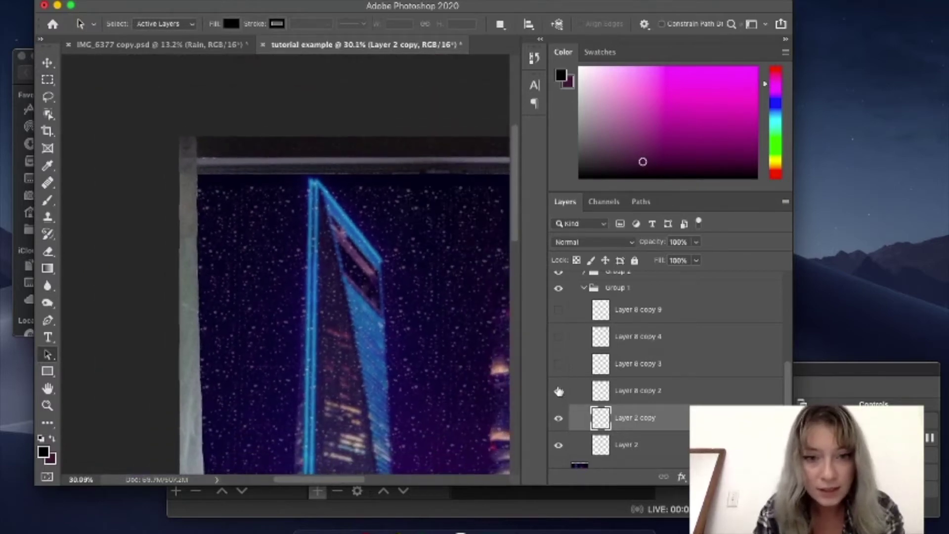
pyautogui.scroll(-2, 400, 345)
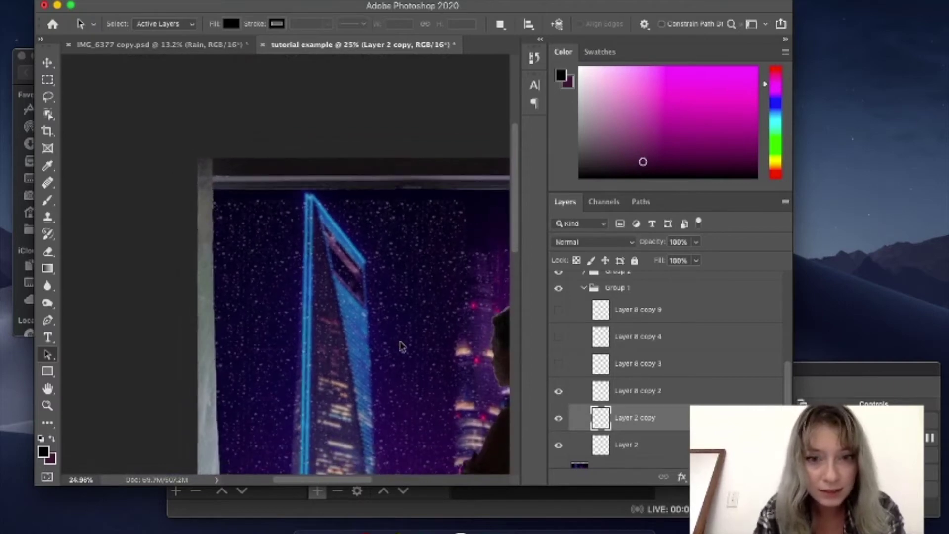
pyautogui.scroll(-2, 400, 345)
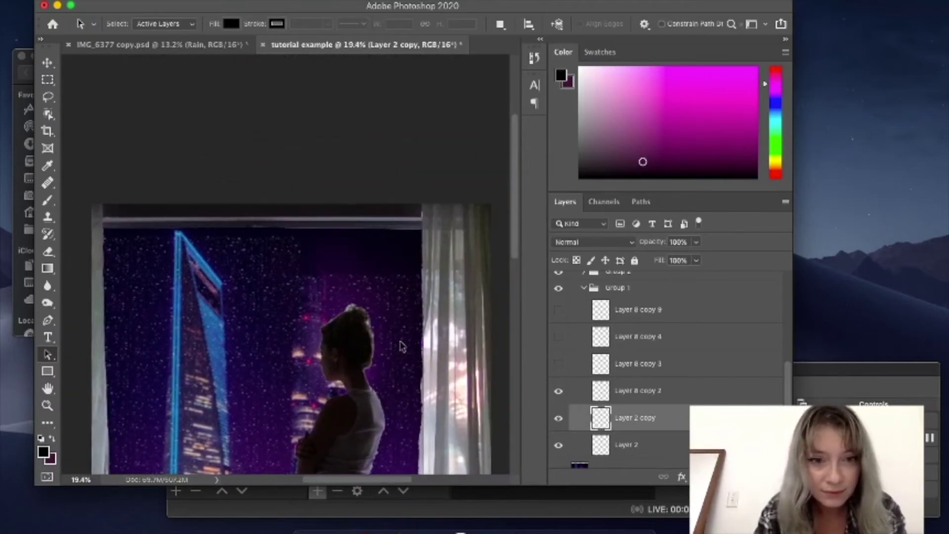
# Make Layer 8 copy 3 and Layer 8 copy 9 visible, then collapse Group 1.
pyautogui.click(558, 363)
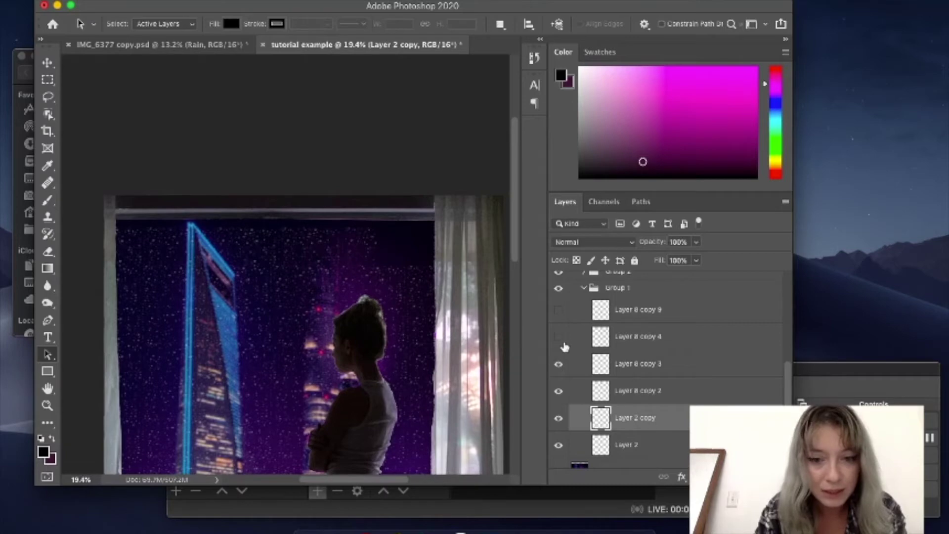
pyautogui.click(558, 311)
pyautogui.scroll(-6, 438, 383)
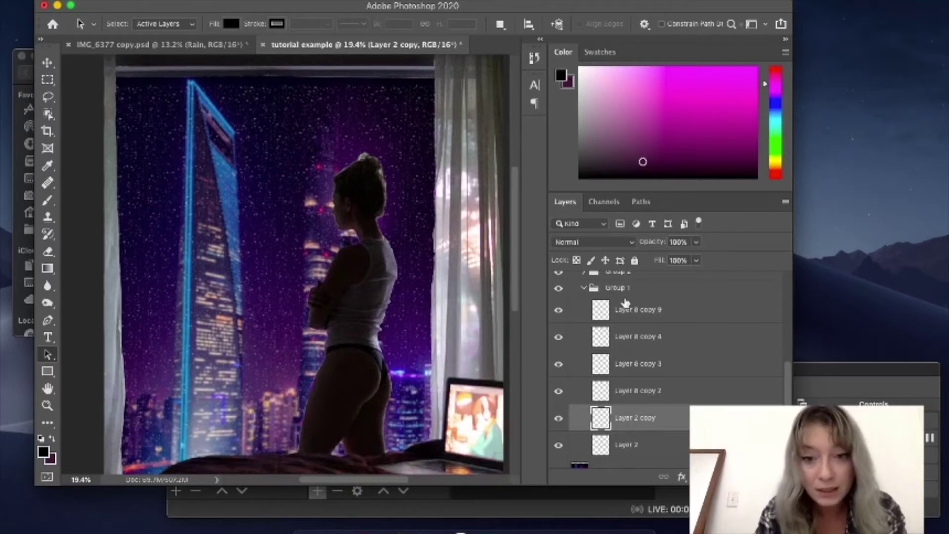
pyautogui.click(584, 288)
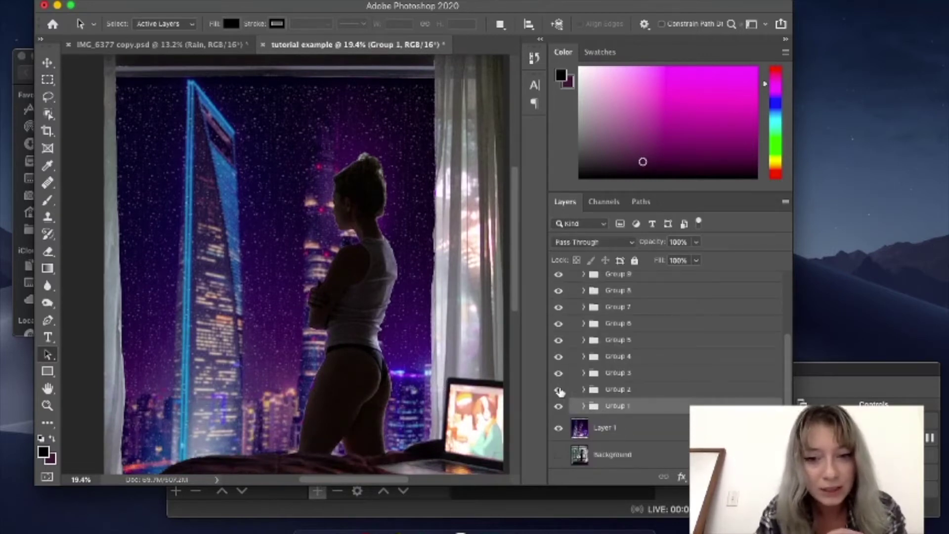
# Delete Group 2 together with its contents.
pyautogui.click(608, 391)
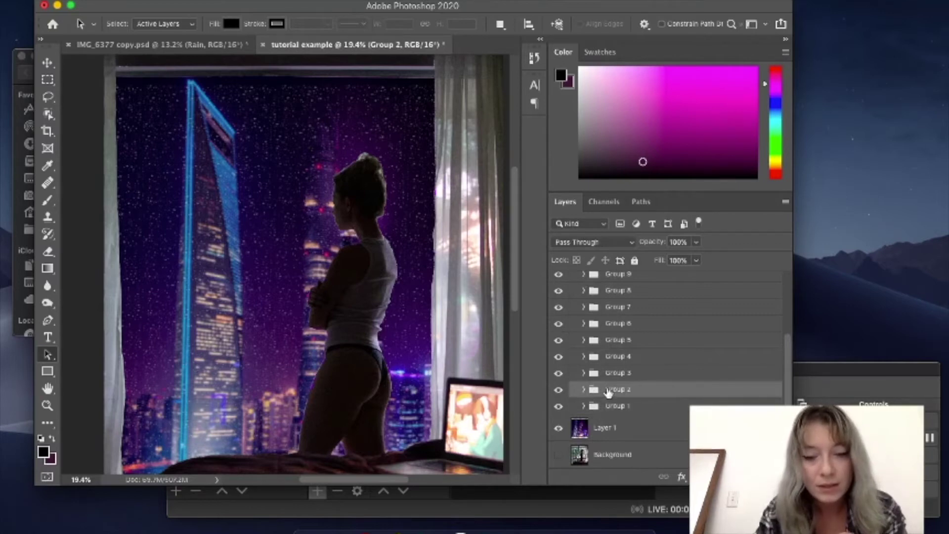
pyautogui.rightClick(608, 391)
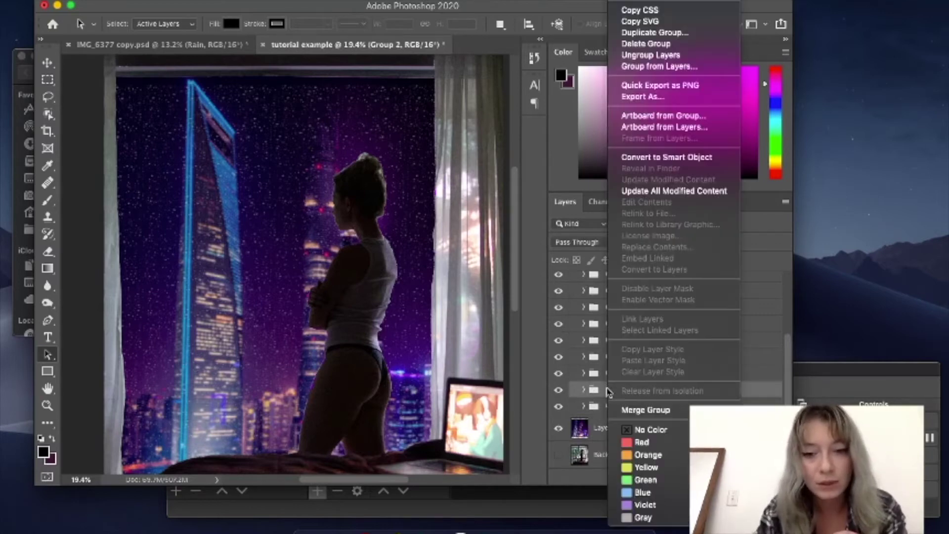
pyautogui.click(647, 44)
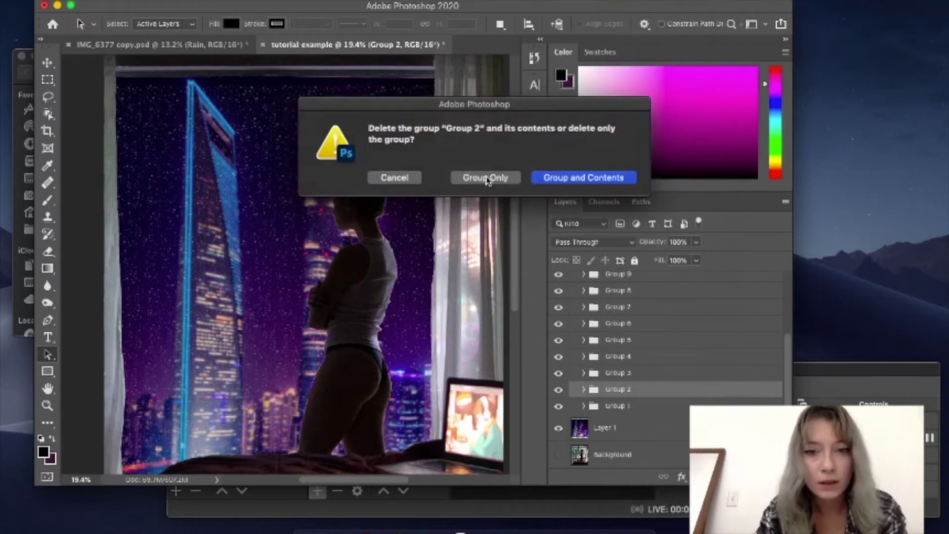
pyautogui.click(538, 178)
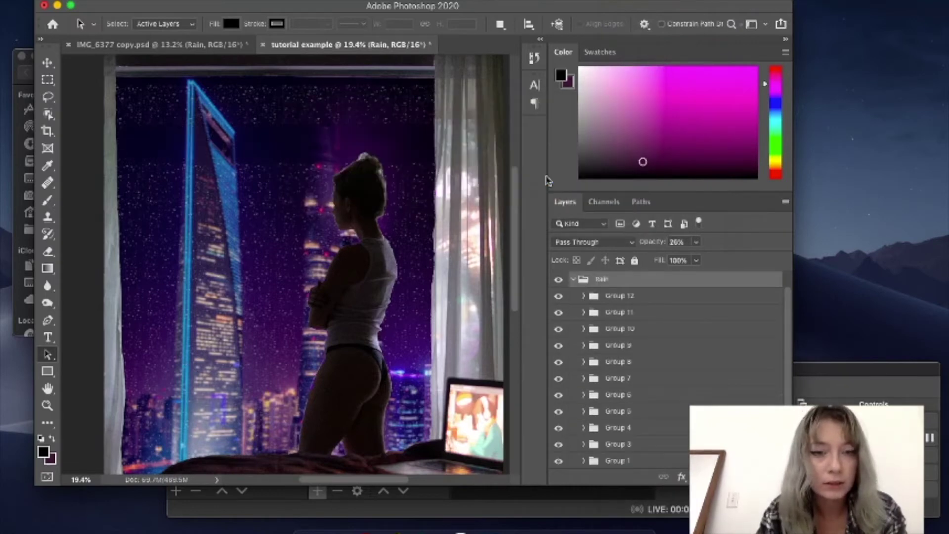
# Duplicate Group 1 inside the Rain group, naming the copy Group 2.
pyautogui.rightClick(608, 464)
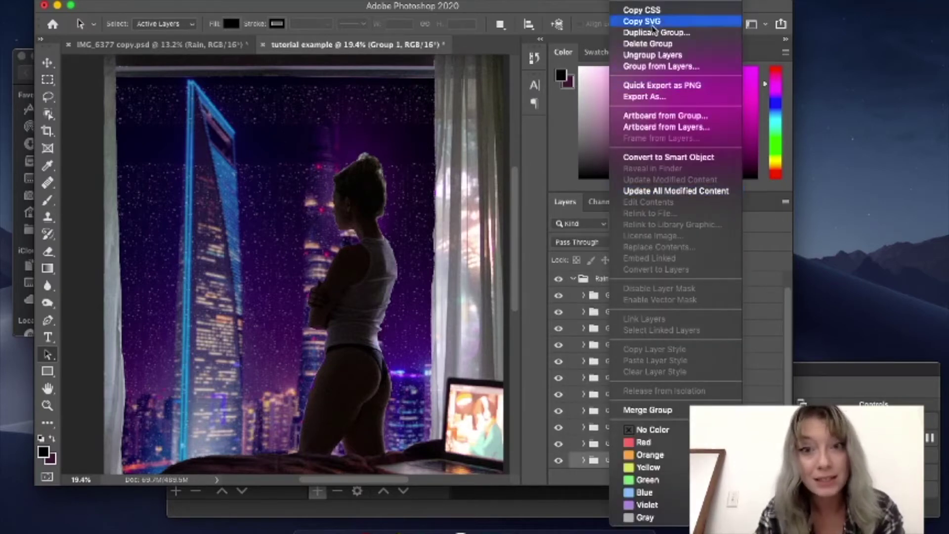
pyautogui.click(654, 32)
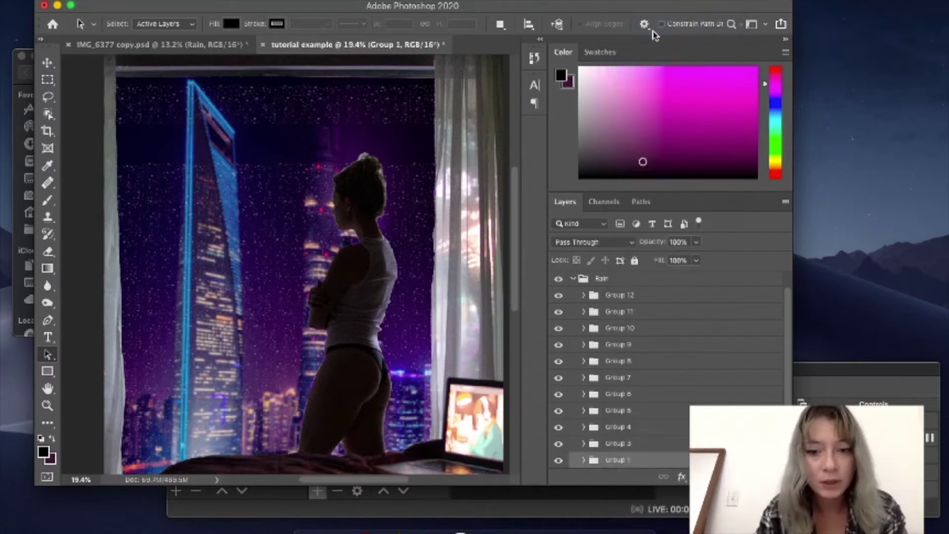
pyautogui.press('Right')
pyautogui.press('BackSpace')
pyautogui.press('BackSpace')
pyautogui.press('BackSpace')
pyautogui.press('BackSpace')
pyautogui.press('BackSpace')
pyautogui.press('BackSpace')
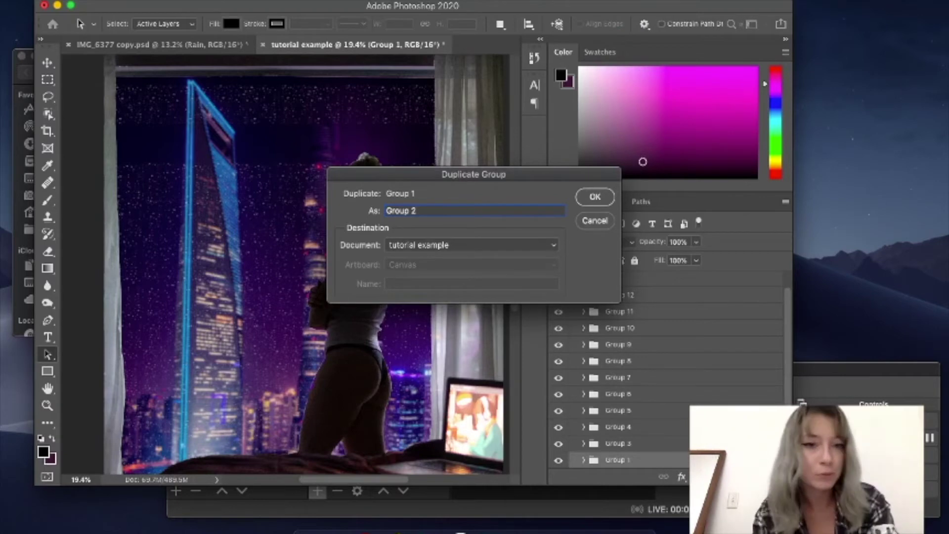
pyautogui.press('Return')
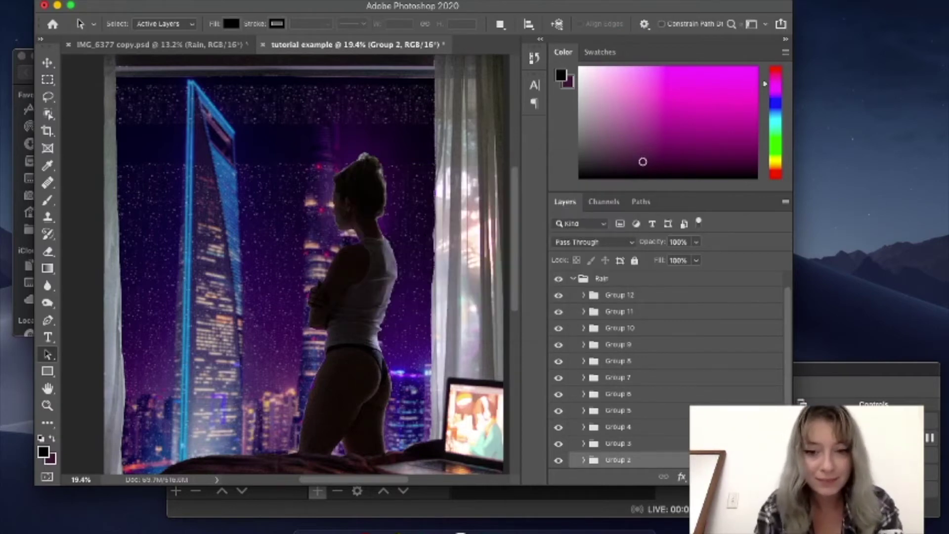
pyautogui.click(50, 63)
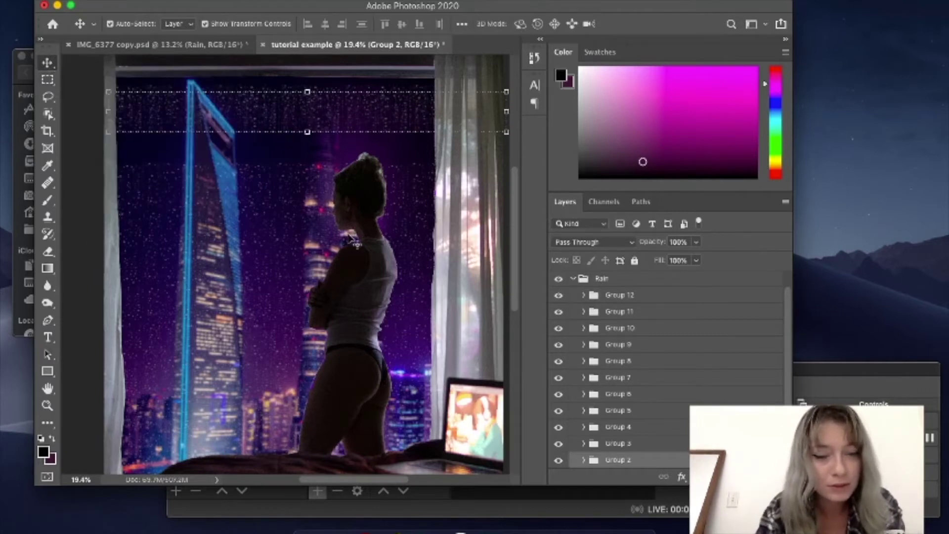
# Zoom in and nudge Group 2 downward with ten Shift+Down presses.
pyautogui.press('super+plus')
pyautogui.scroll(5, 355, 243)
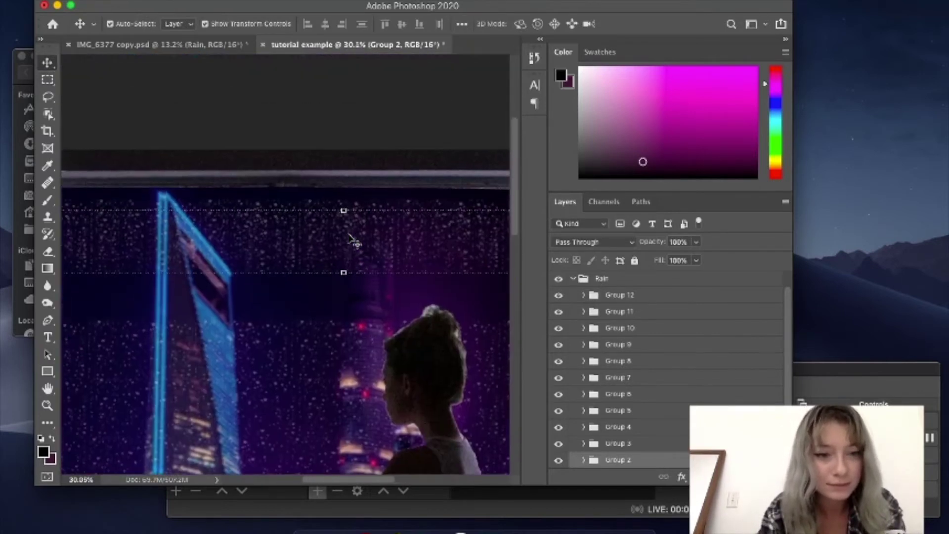
pyautogui.hotkey('shift', 'Down')
pyautogui.hotkey('shift', 'Down')
pyautogui.hotkey('shift', 'Down')
pyautogui.hotkey('shift', 'Down')
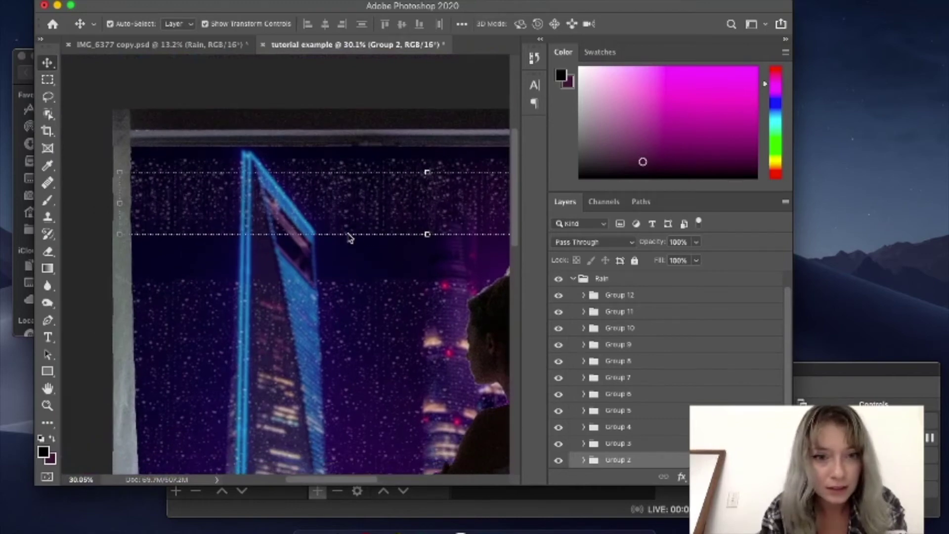
pyautogui.hotkey('shift', 'Down')
pyautogui.hotkey('shift', 'Down')
pyautogui.hotkey('shift', 'Down')
pyautogui.hotkey('shift', 'Down')
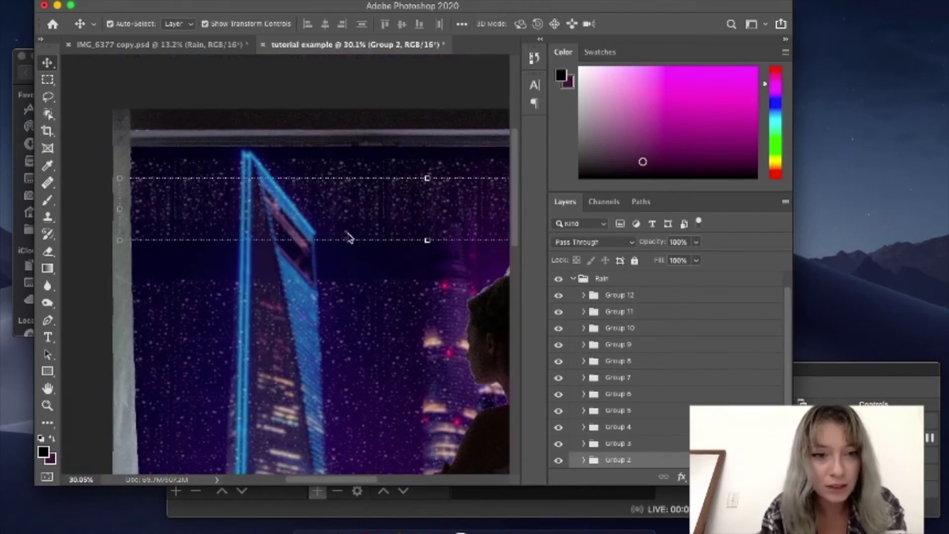
pyautogui.hotkey('shift', 'Down')
pyautogui.hotkey('shift', 'Down')
pyautogui.hotkey('shift', 'Down')
pyautogui.hotkey('shift', 'Down')
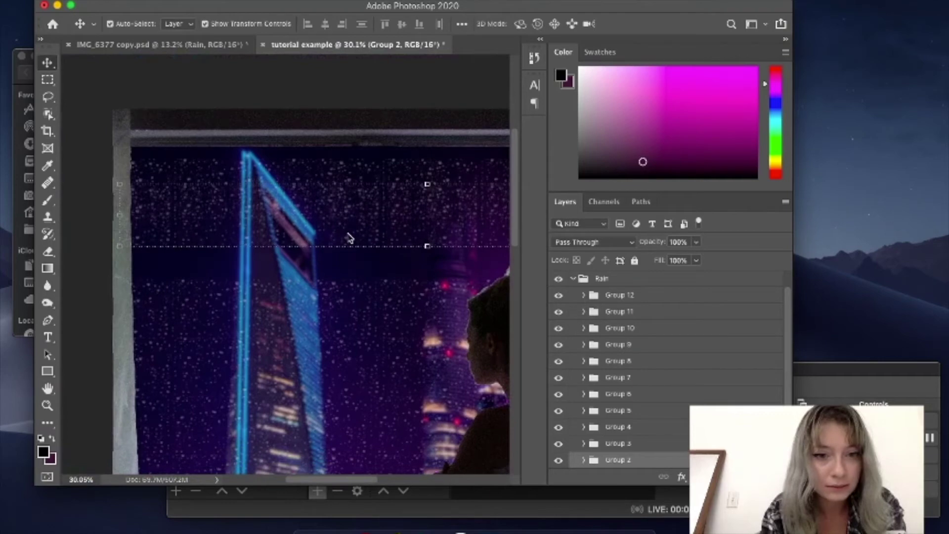
pyautogui.hotkey('shift', 'Down')
pyautogui.hotkey('shift', 'Down')
pyautogui.hotkey('shift', 'Down')
pyautogui.hotkey('shift', 'Down')
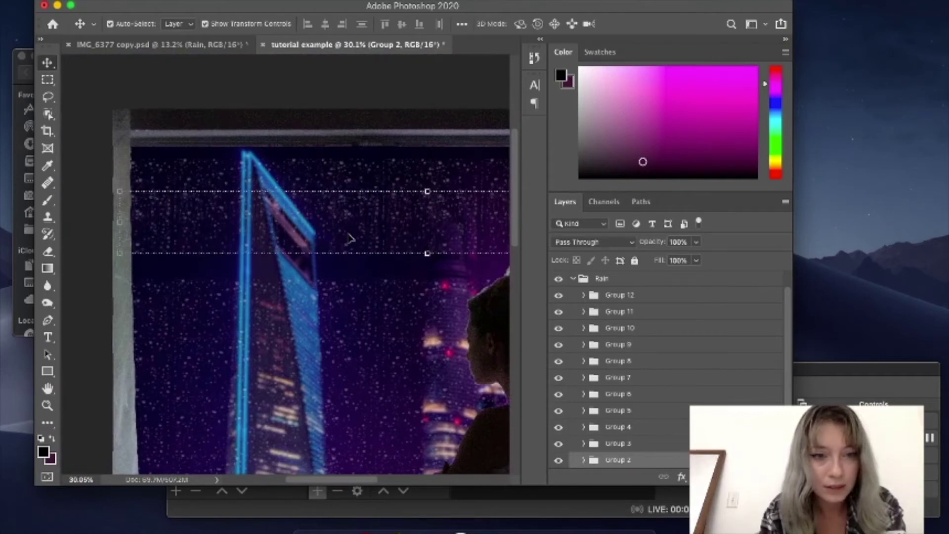
pyautogui.hotkey('shift', 'Down')
pyautogui.hotkey('shift', 'Down')
pyautogui.hotkey('shift', 'Down')
pyautogui.hotkey('shift', 'Down')
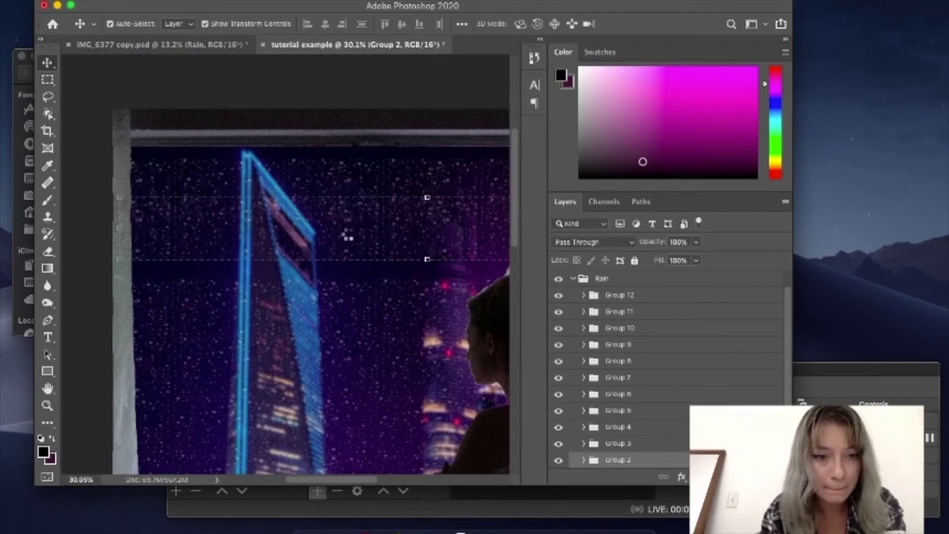
pyautogui.hotkey('shift', 'Down')
pyautogui.hotkey('shift', 'Down')
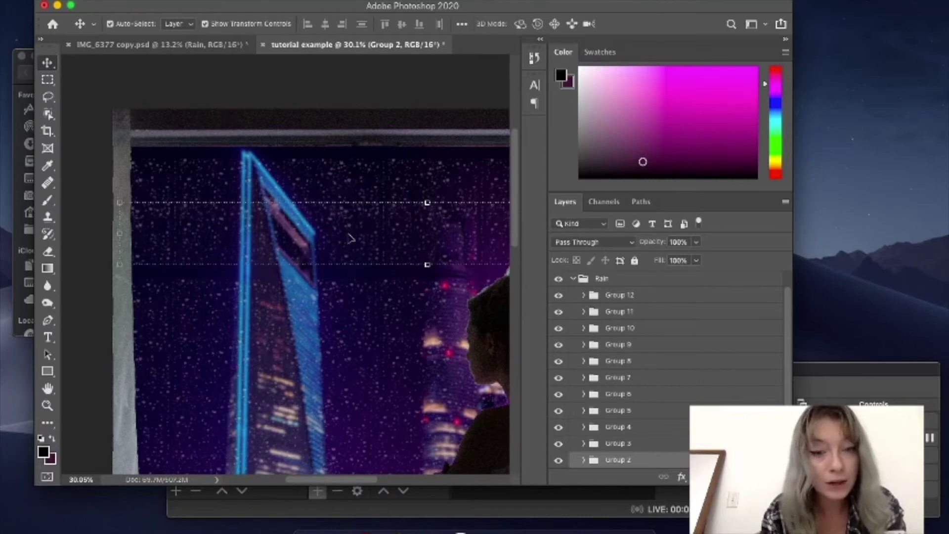
pyautogui.hotkey('shift', 'Down')
pyautogui.hotkey('shift', 'Down')
pyautogui.hotkey('shift', 'Down')
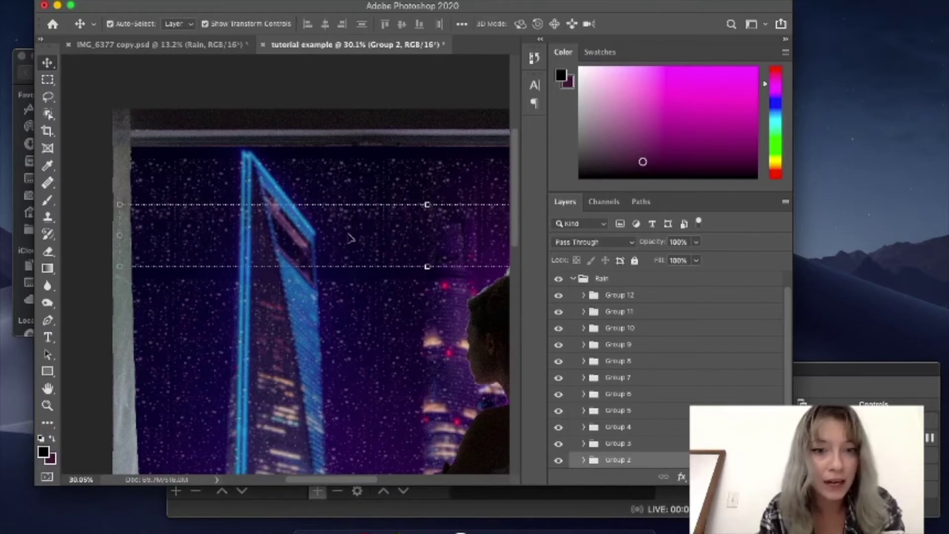
pyautogui.hotkey('shift', 'Down')
pyautogui.hotkey('shift', 'Down')
pyautogui.hotkey('shift', 'Down')
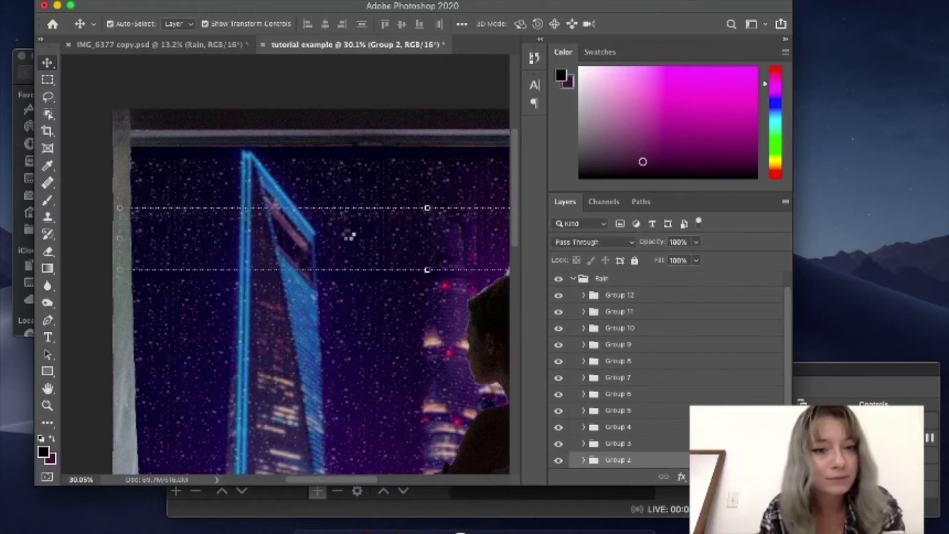
pyautogui.hotkey('shift', 'Down')
pyautogui.hotkey('shift', 'Down')
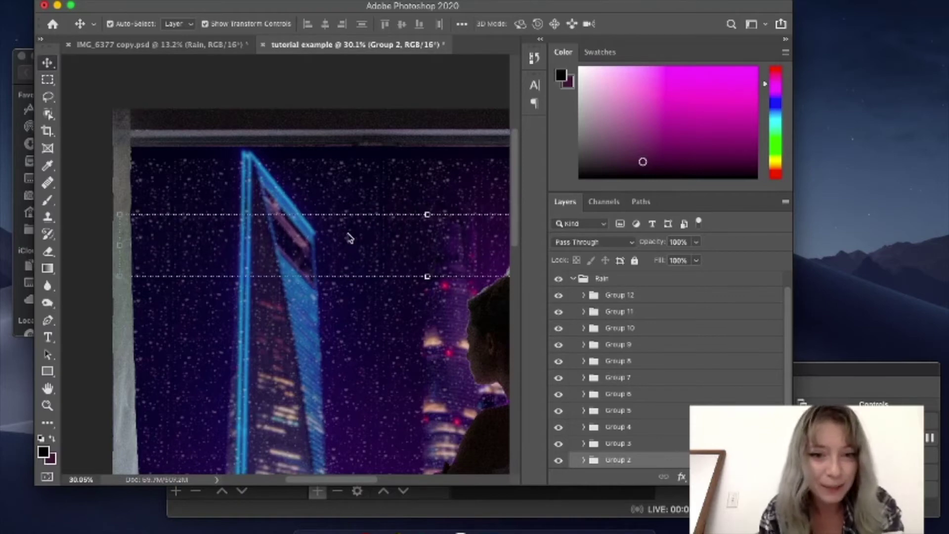
pyautogui.hotkey('shift', 'Down')
pyautogui.hotkey('shift', 'Down')
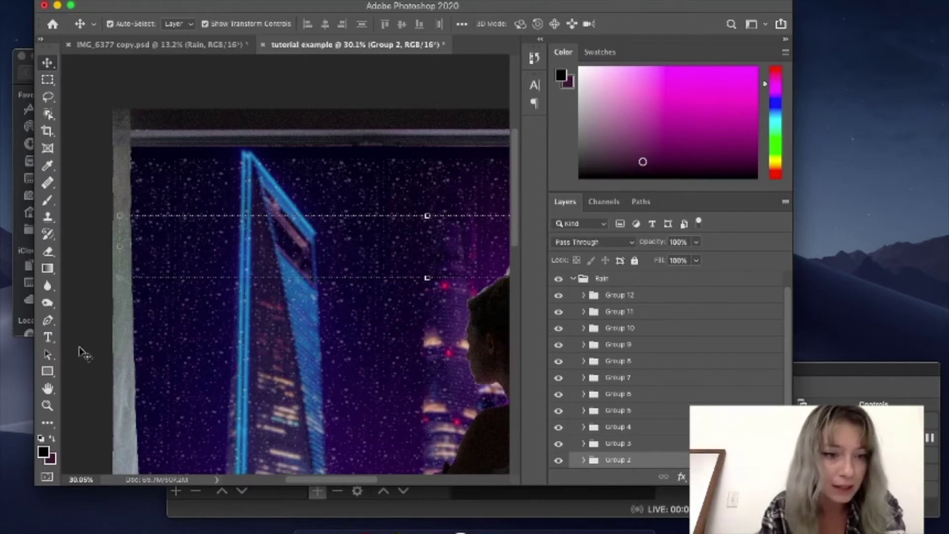
pyautogui.click(48, 355)
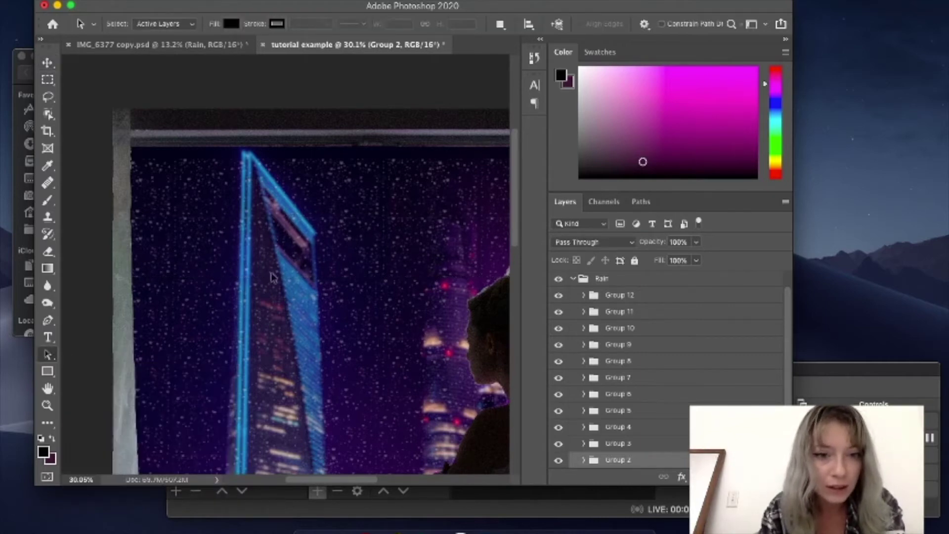
# Zoom out until the whole rainy bedroom image fits on screen.
pyautogui.click(48, 64)
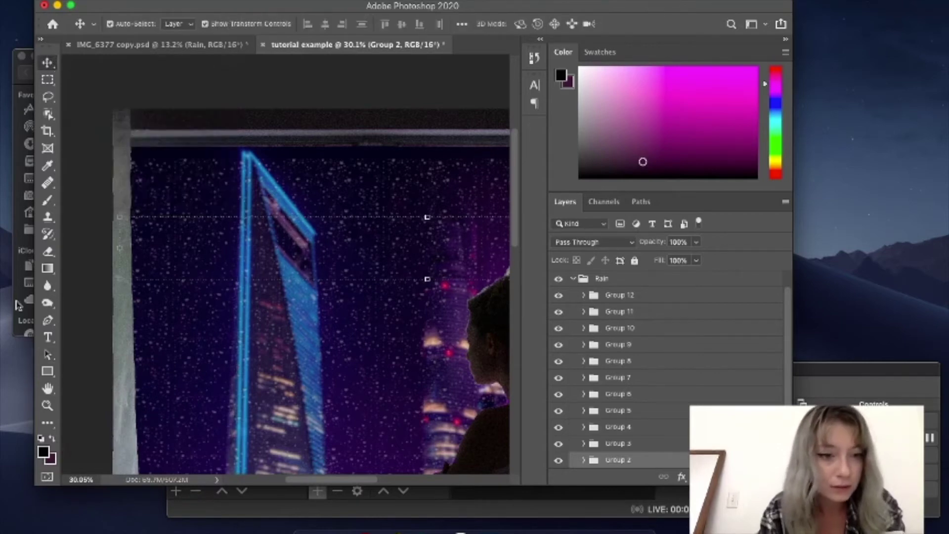
pyautogui.click(47, 356)
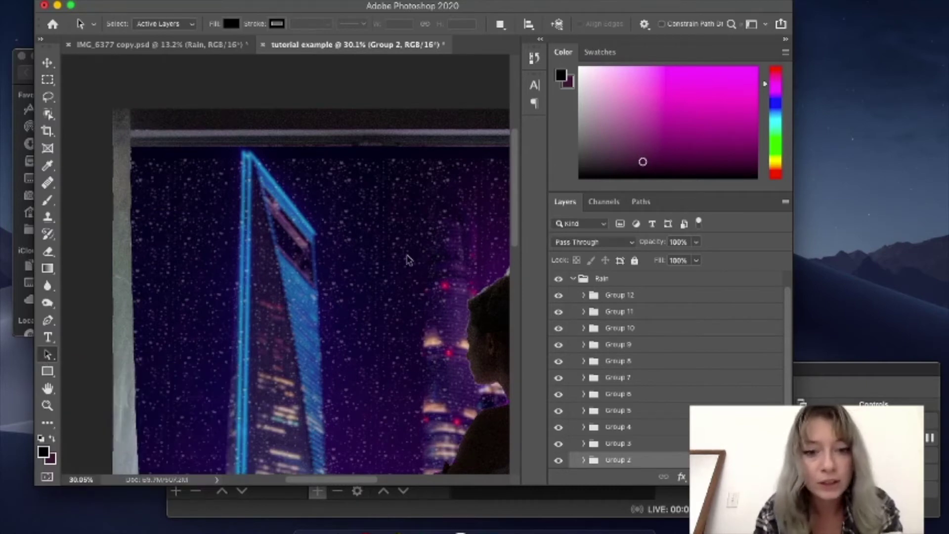
pyautogui.scroll(-4, 408, 258)
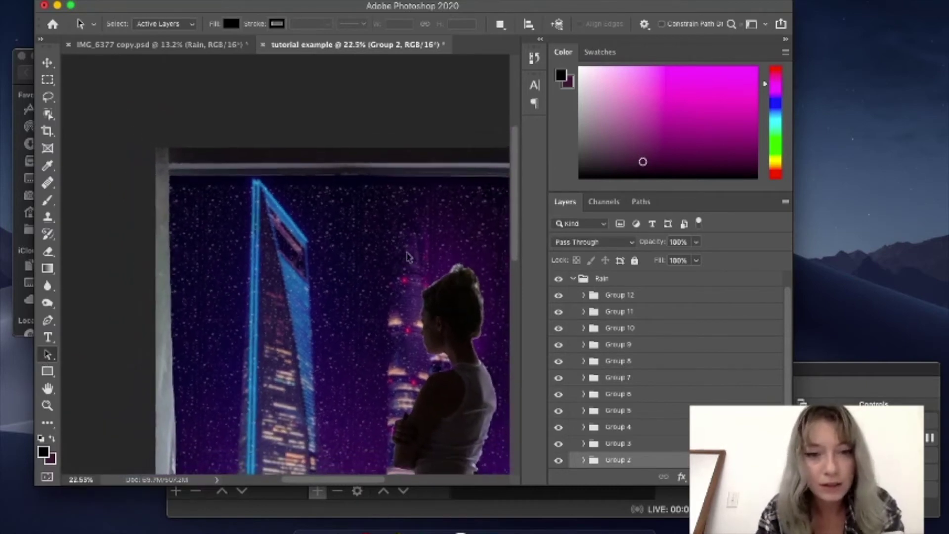
pyautogui.scroll(-4, 407, 256)
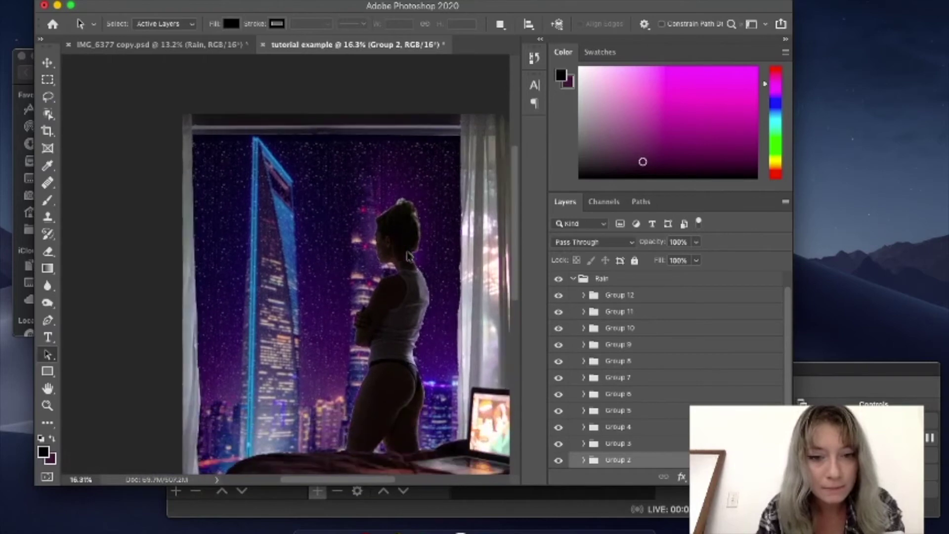
pyautogui.scroll(-2, 407, 255)
pyautogui.scroll(-2, 408, 256)
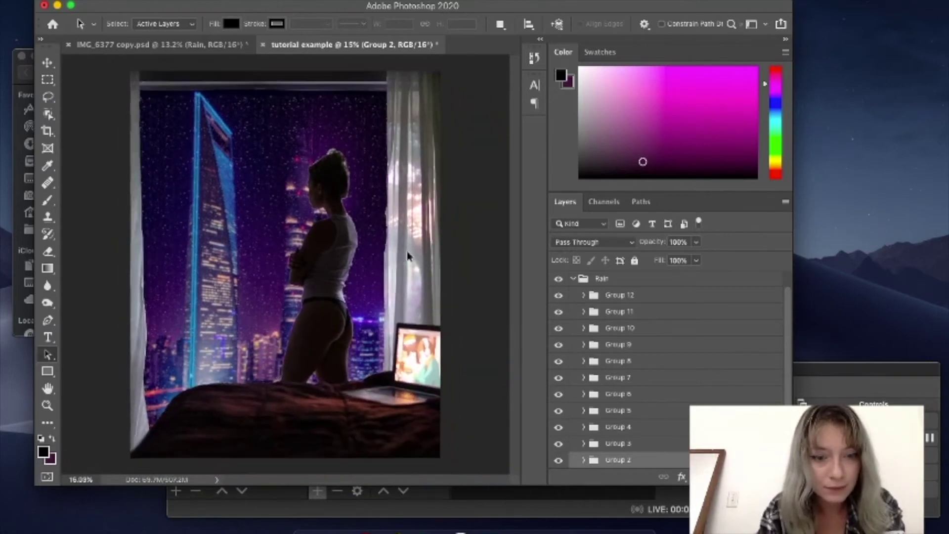
pyautogui.scroll(-1, 407, 256)
pyautogui.scroll(2, 652, 360)
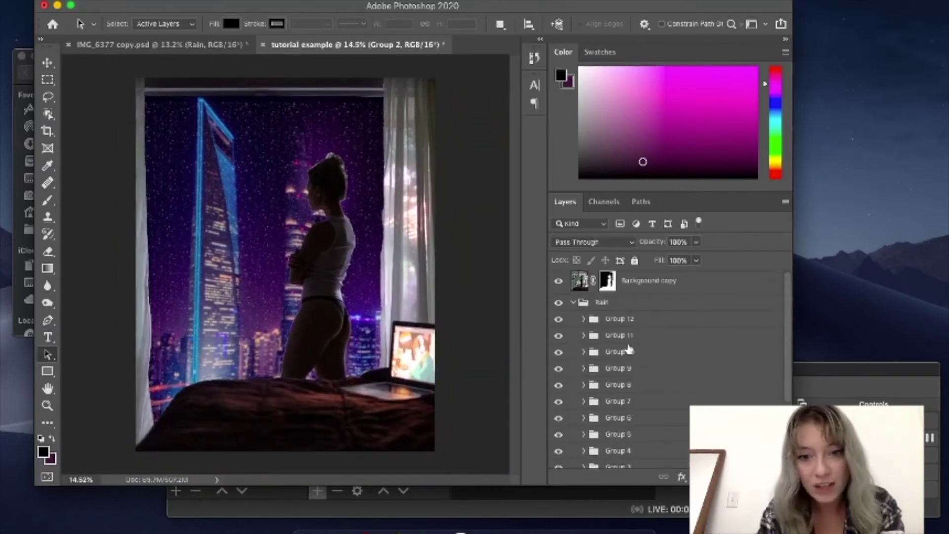
# Collapse the Rain group in the Layers panel.
pyautogui.click(574, 303)
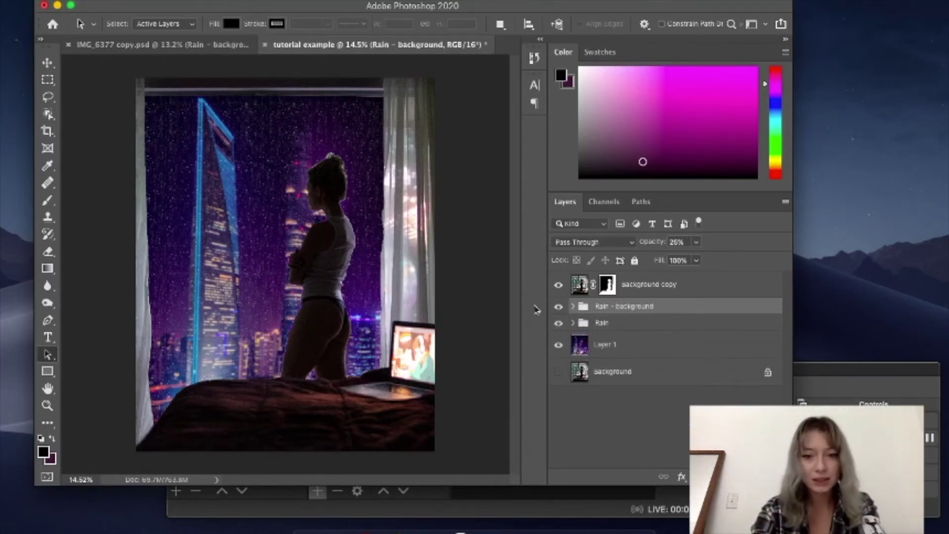
# Toggle Rain - background off, on, and off again, leaving it hidden.
pyautogui.click(558, 308)
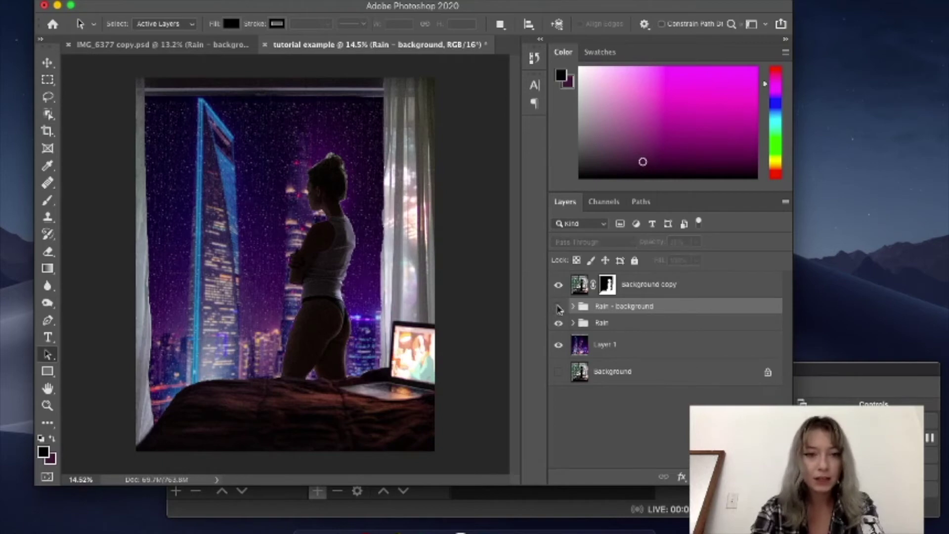
pyautogui.click(558, 307)
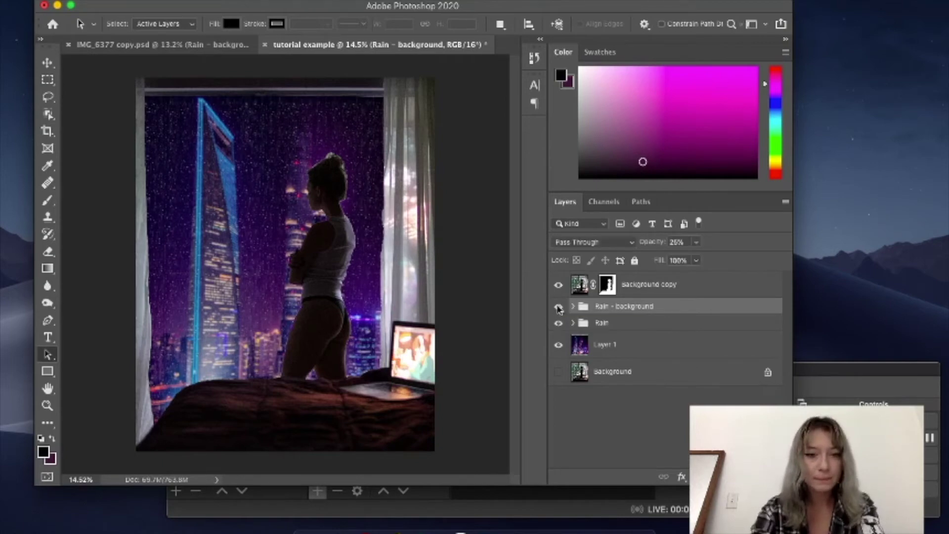
pyautogui.click(558, 307)
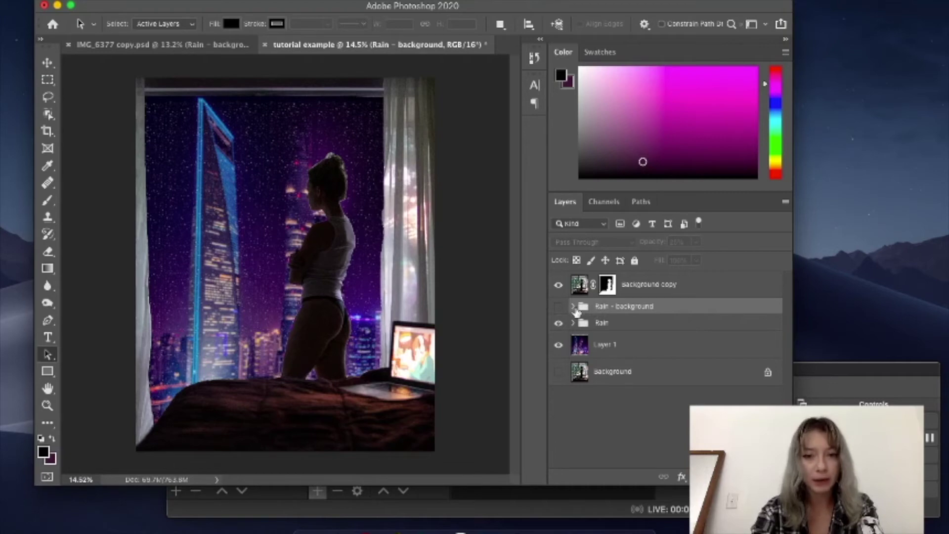
pyautogui.rightClick(599, 325)
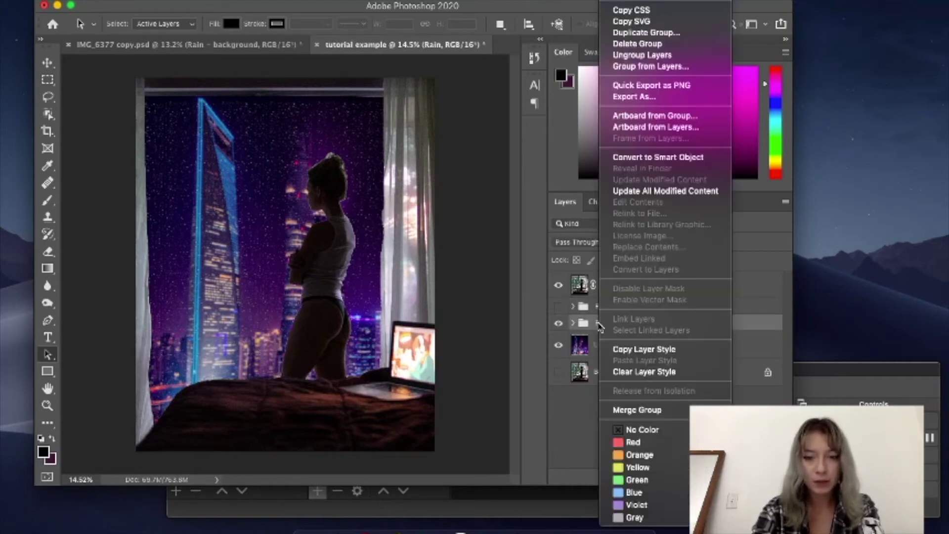
# Duplicate the Rain group as 'Rain copy' and expand it to list its raindrop groups.
pyautogui.click(657, 33)
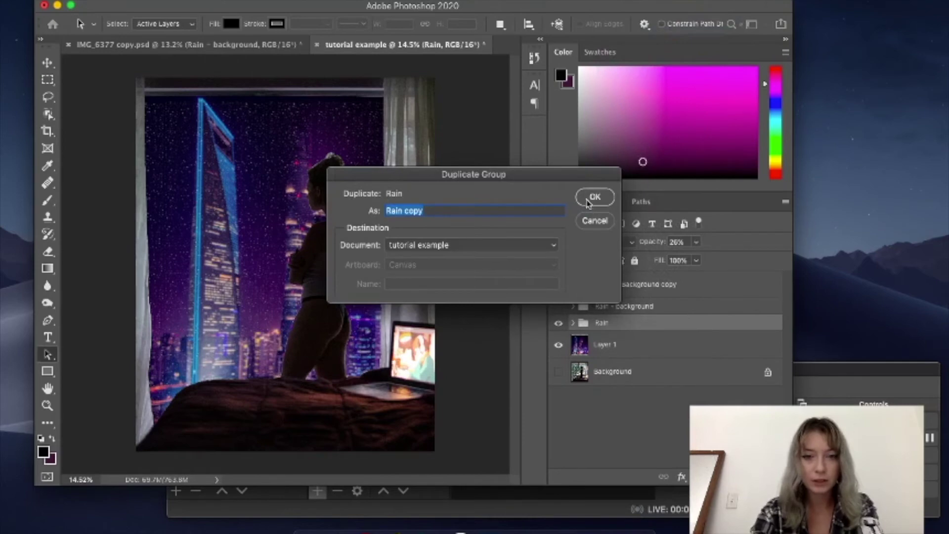
pyautogui.click(588, 201)
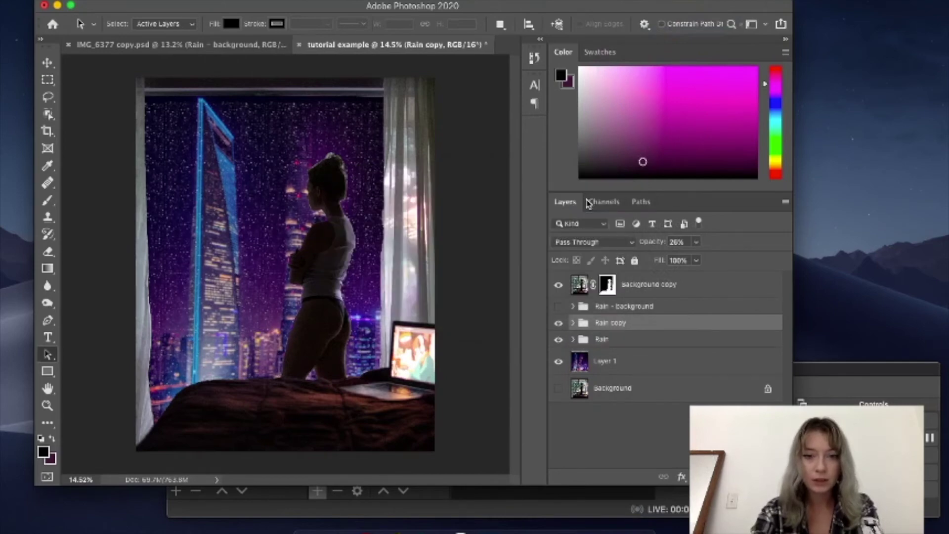
pyautogui.click(572, 323)
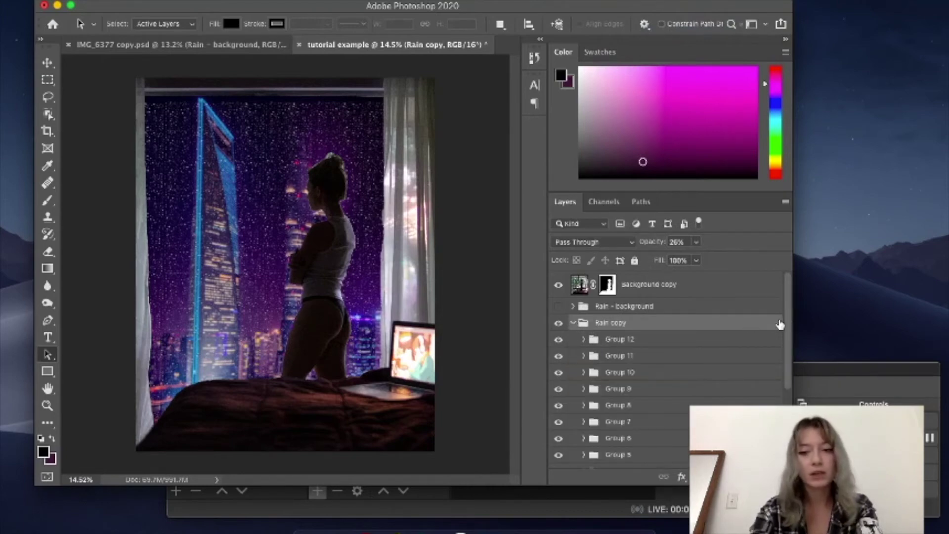
pyautogui.moveTo(789, 316); pyautogui.dragTo(792, 398)
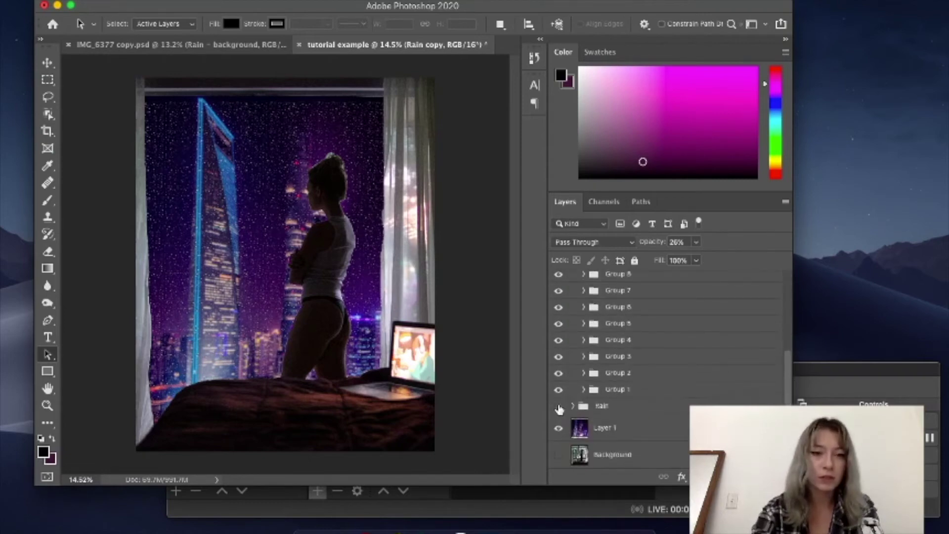
# Select Layer 2 inside Group 1 and toggle its visibility to check its raindrops.
pyautogui.click(583, 391)
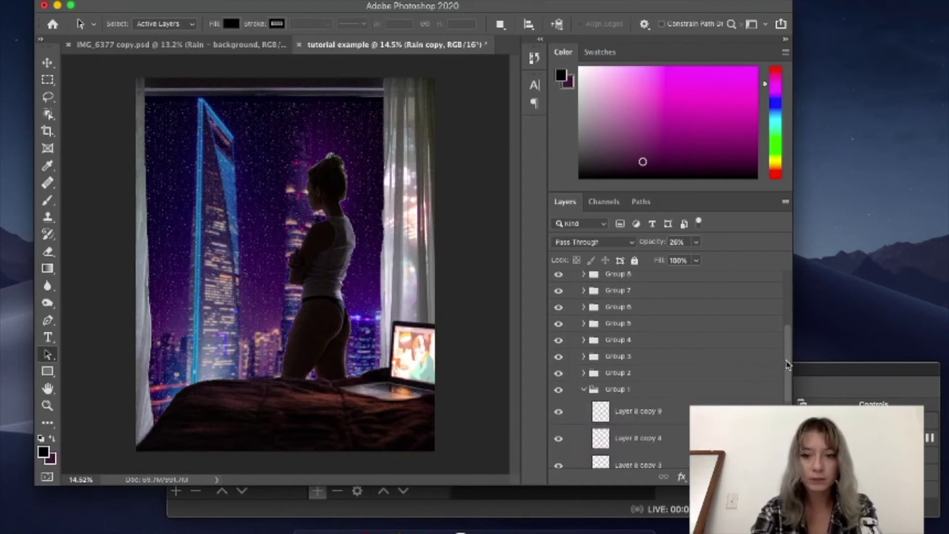
pyautogui.scroll(-4, 781, 366)
pyautogui.scroll(-3, 667, 371)
pyautogui.click(650, 385)
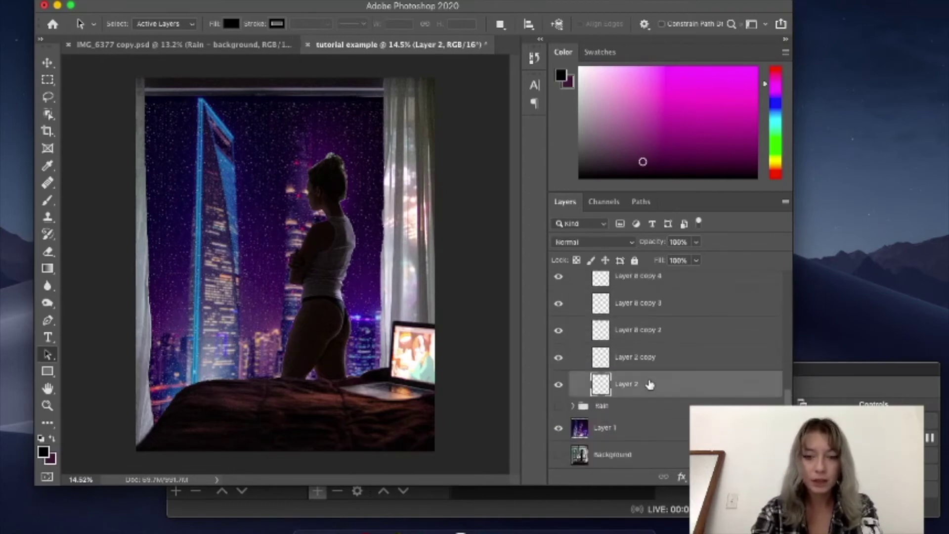
pyautogui.click(559, 387)
pyautogui.click(558, 387)
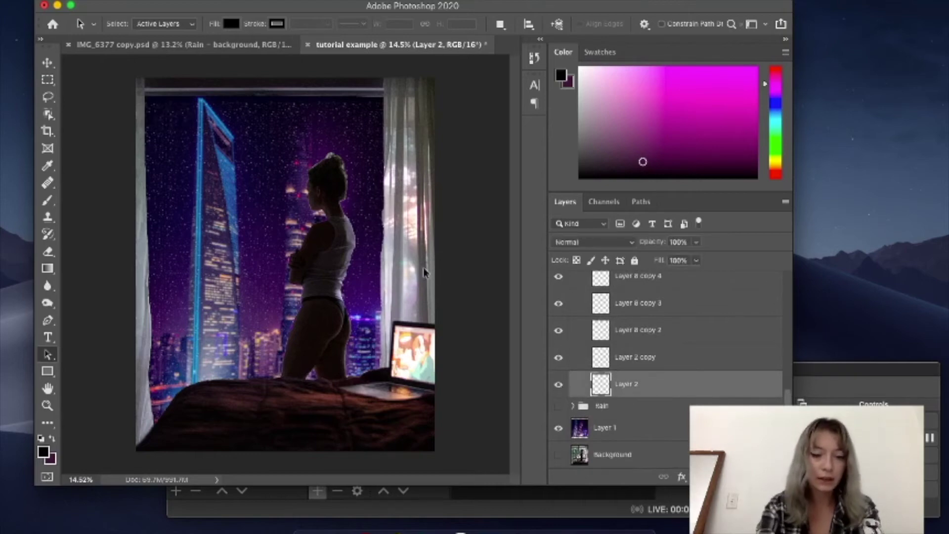
pyautogui.scroll(3, 252, 138)
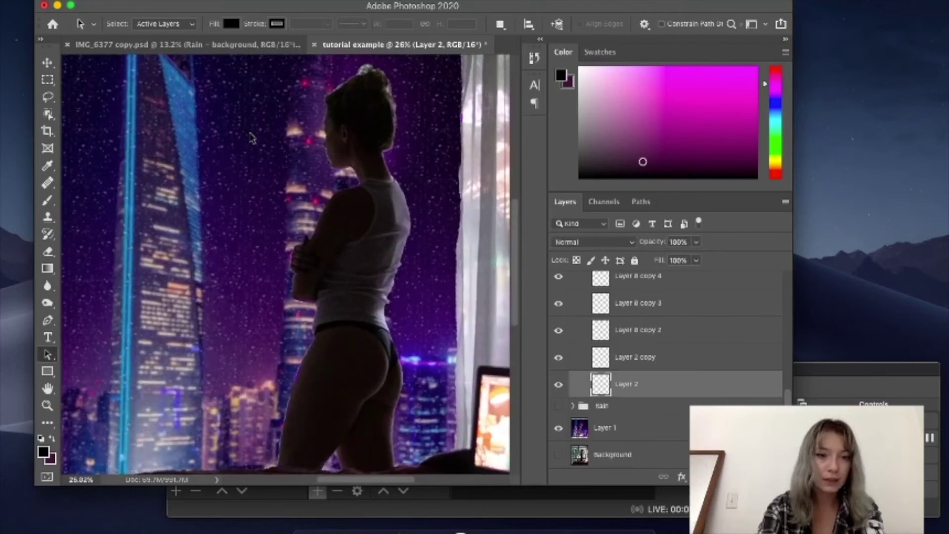
pyautogui.hscroll(-5, 252, 138)
pyautogui.hscroll(8, 252, 139)
pyautogui.scroll(2, 252, 138)
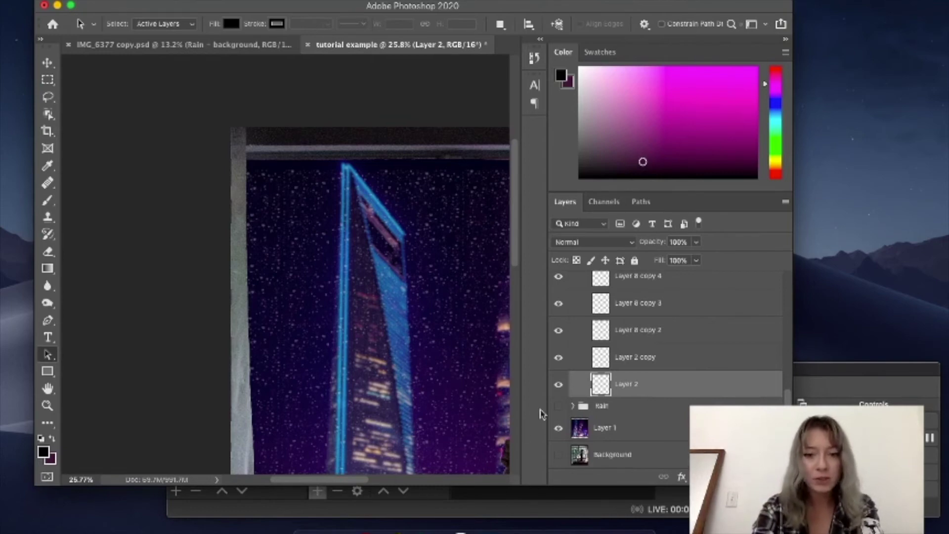
pyautogui.click(558, 385)
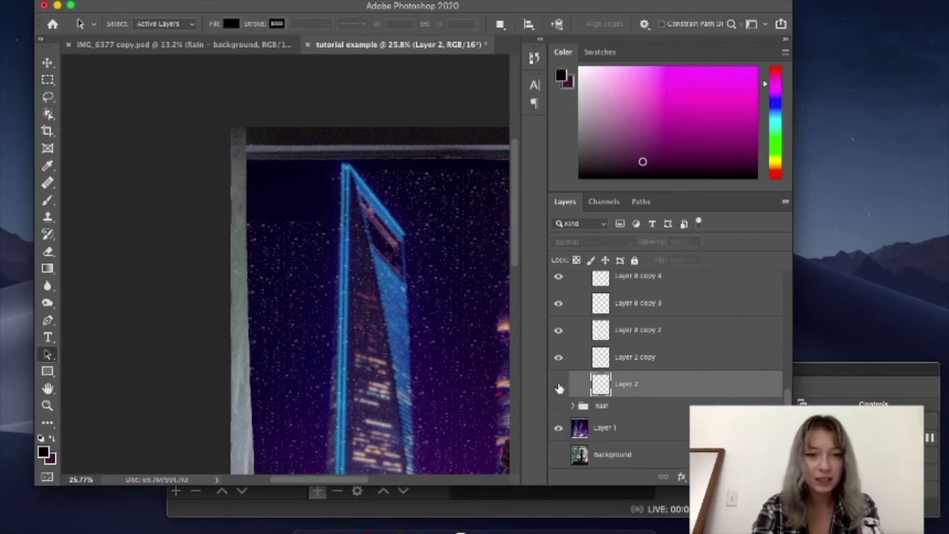
pyautogui.click(559, 385)
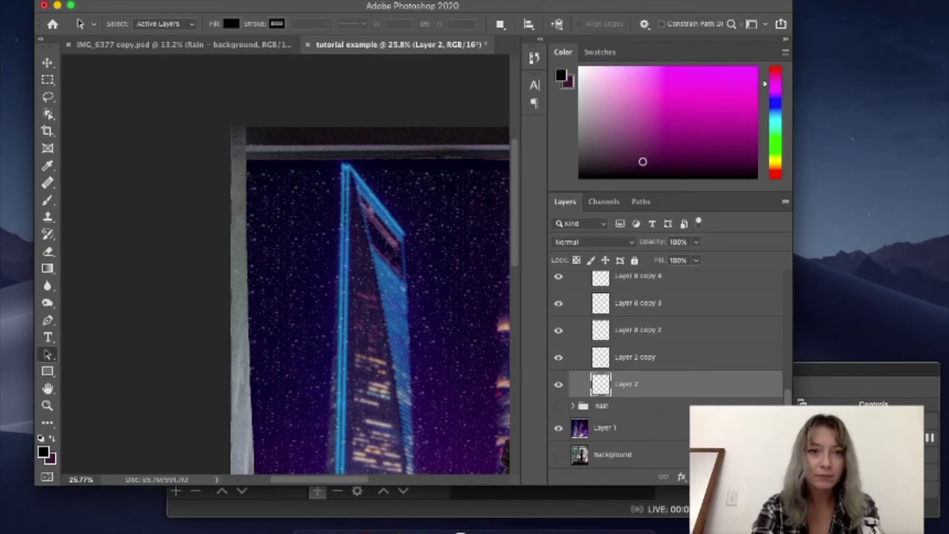
# Apply a Motion Blur to Layer 2 with angle -90° and distance 40 pixels.
pyautogui.click(302, 0)
pyautogui.moveTo(347, 137)
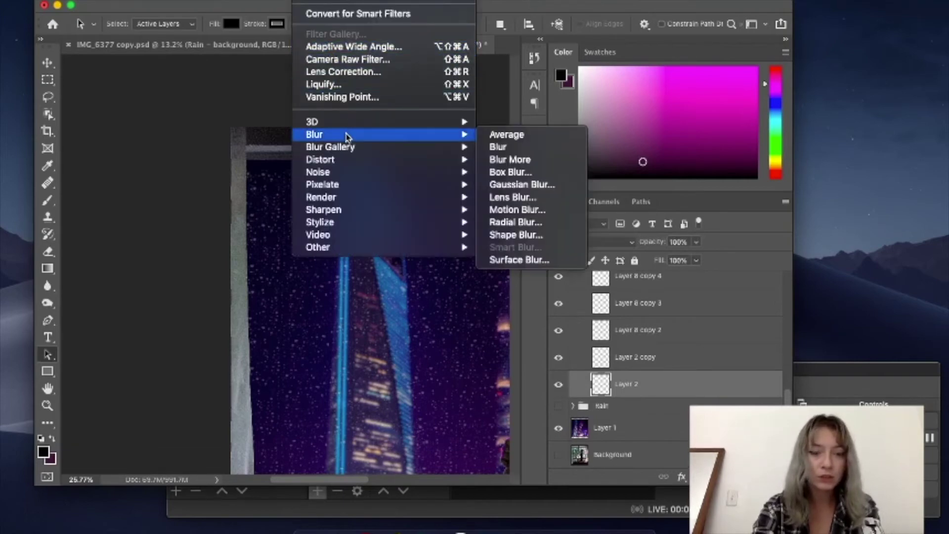
pyautogui.click(480, 210)
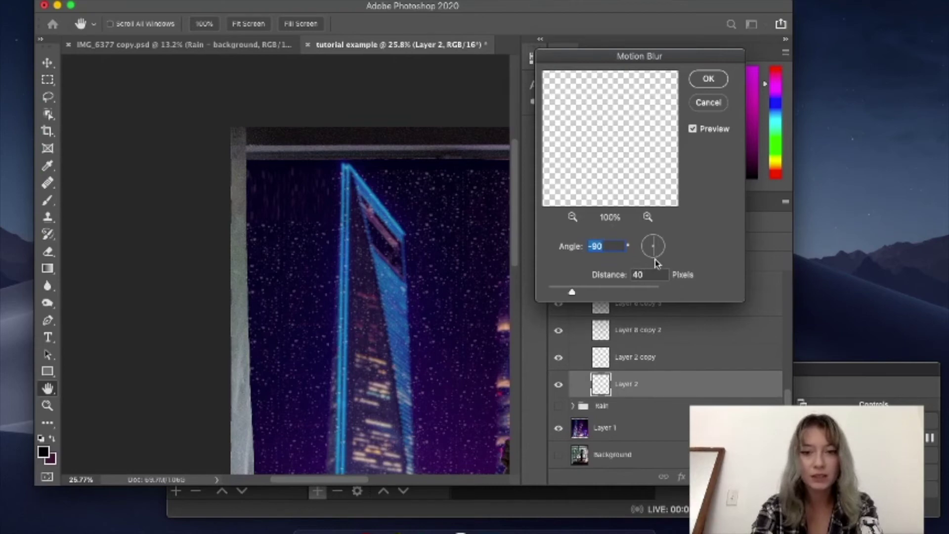
pyautogui.click(647, 253)
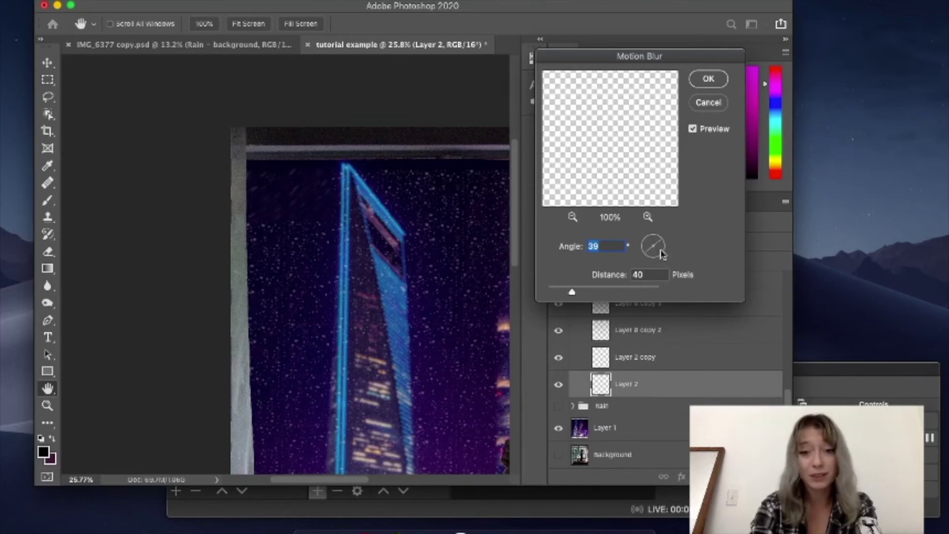
pyautogui.click(662, 255)
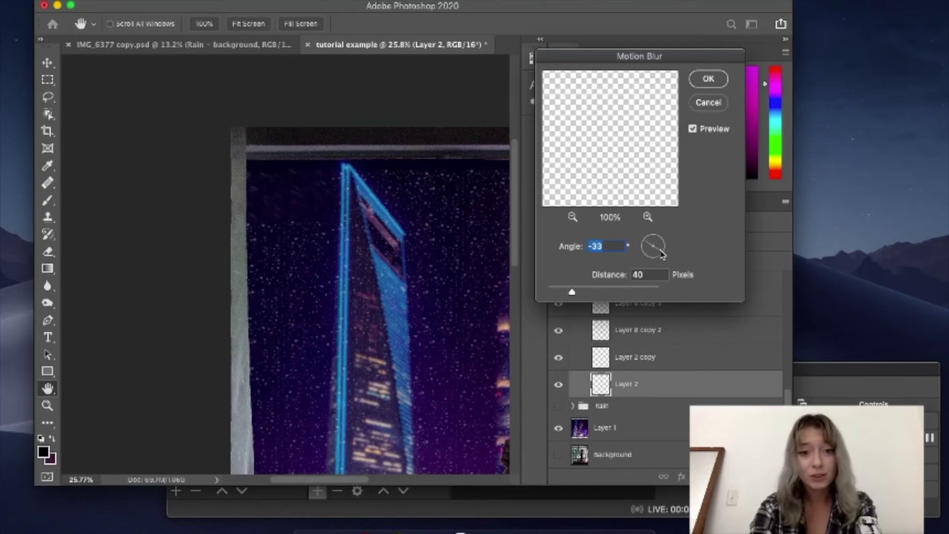
pyautogui.write('-')
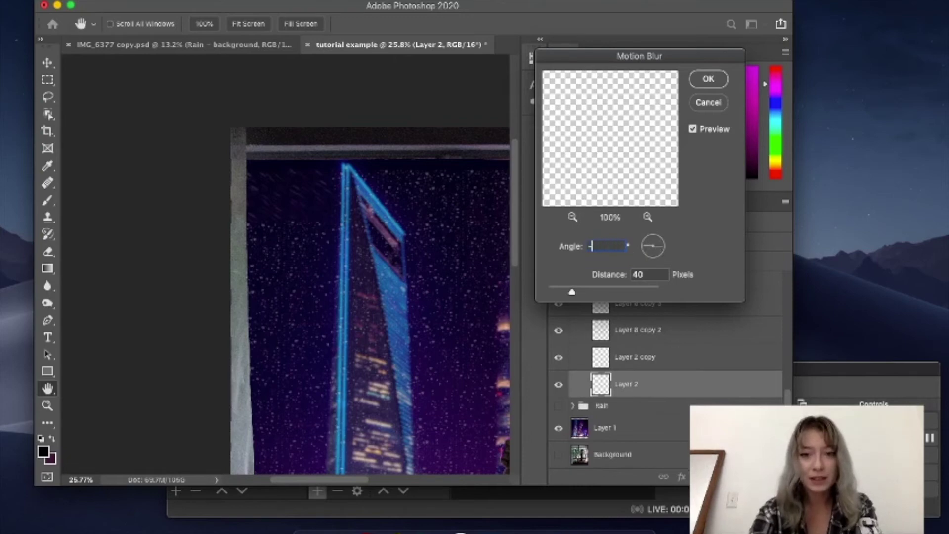
pyautogui.write('90')
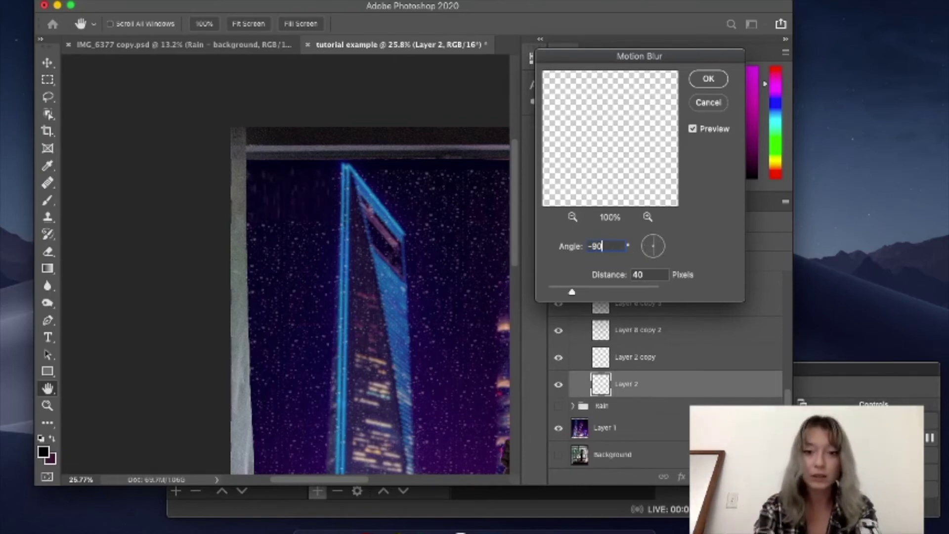
pyautogui.doubleClick(643, 274)
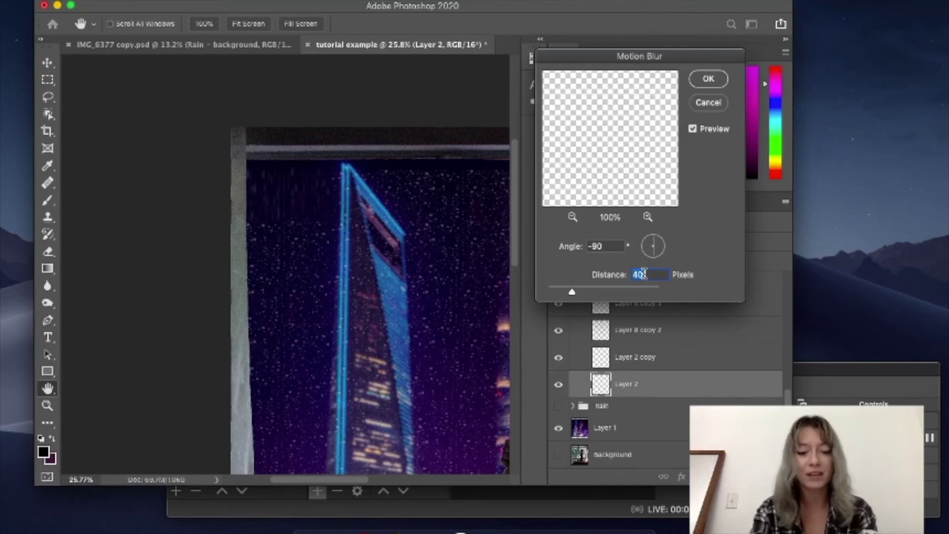
pyautogui.write('10')
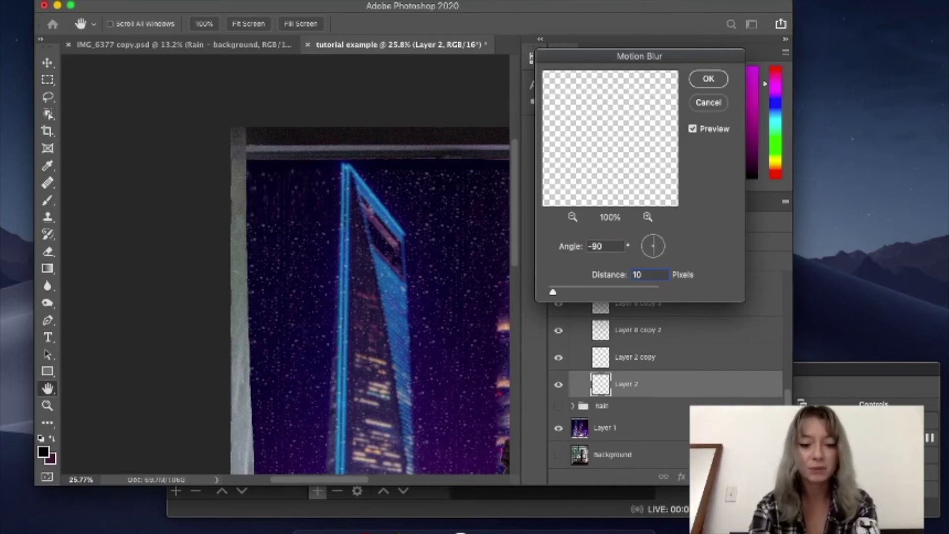
pyautogui.press('BackSpace')
pyautogui.press('BackSpace')
pyautogui.write('80')
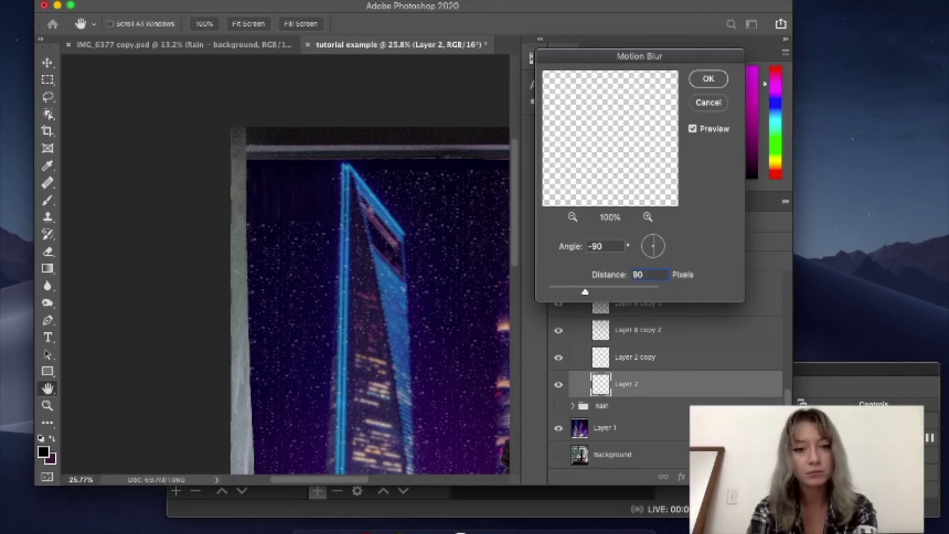
pyautogui.press('BackSpace')
pyautogui.press('BackSpace')
pyautogui.write('40')
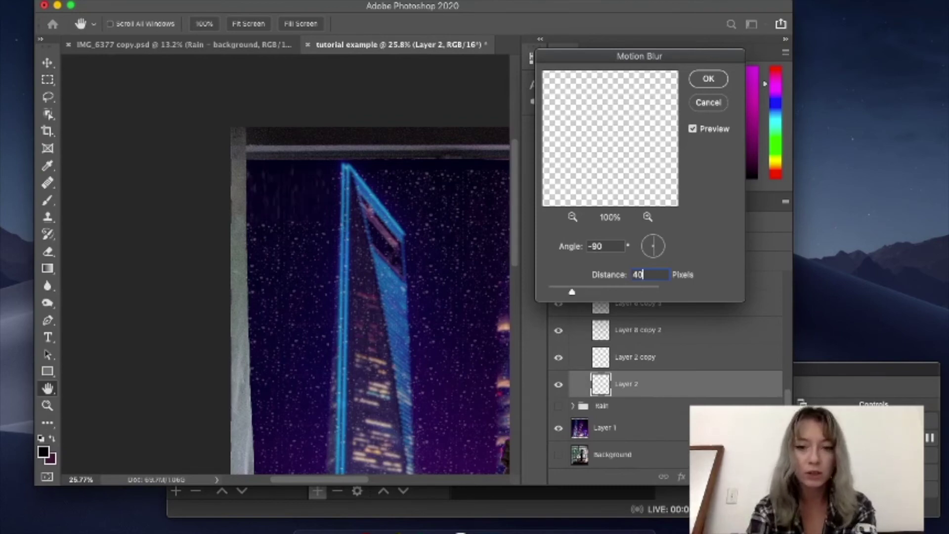
pyautogui.press('BackSpace')
pyautogui.press('BackSpace')
pyautogui.write('80')
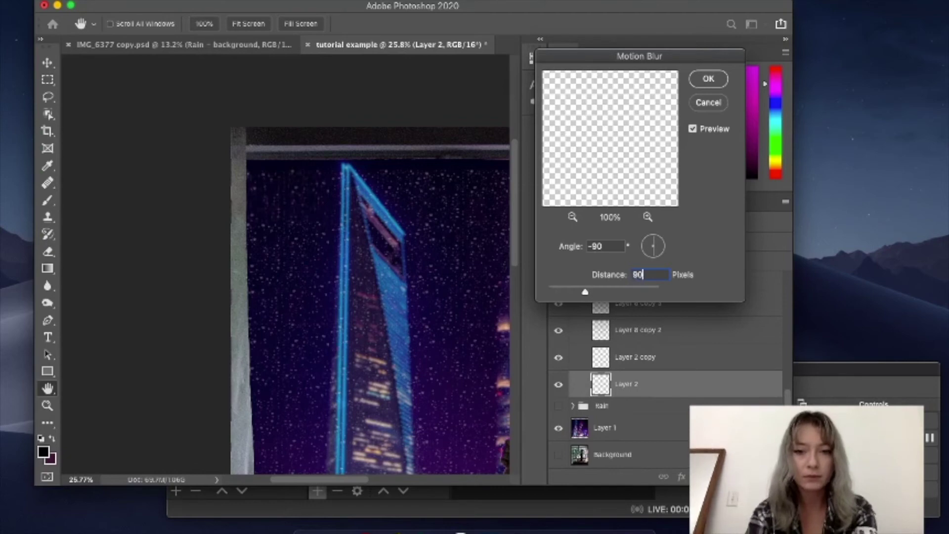
pyautogui.press('BackSpace')
pyautogui.press('BackSpace')
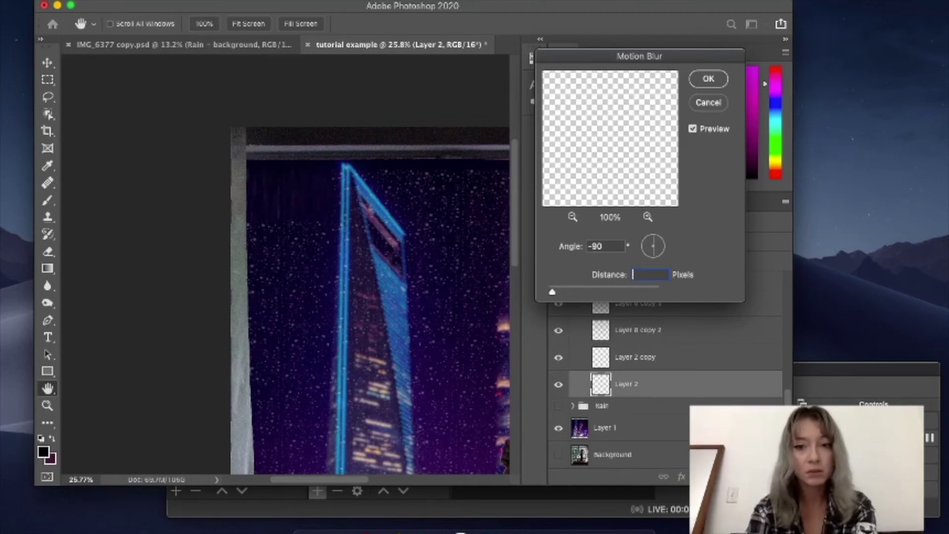
pyautogui.write('40')
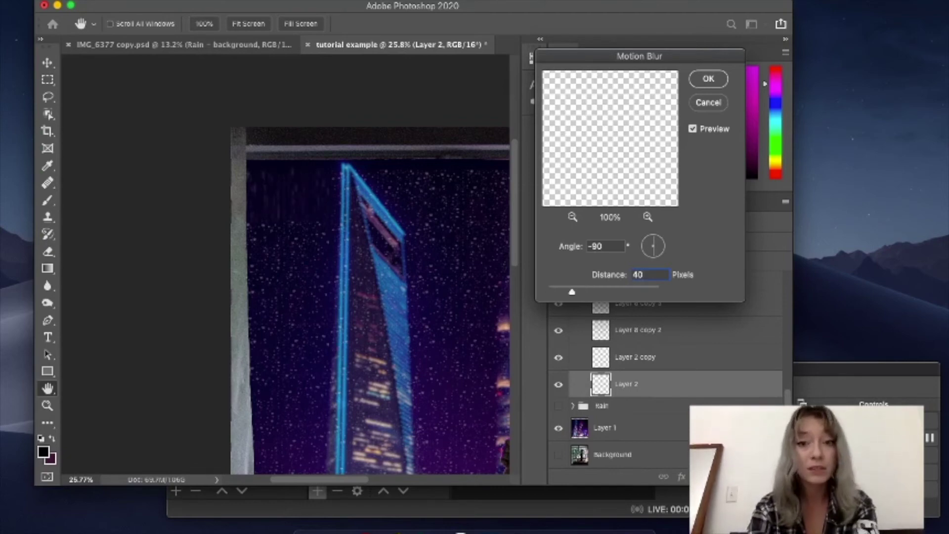
pyautogui.click(709, 80)
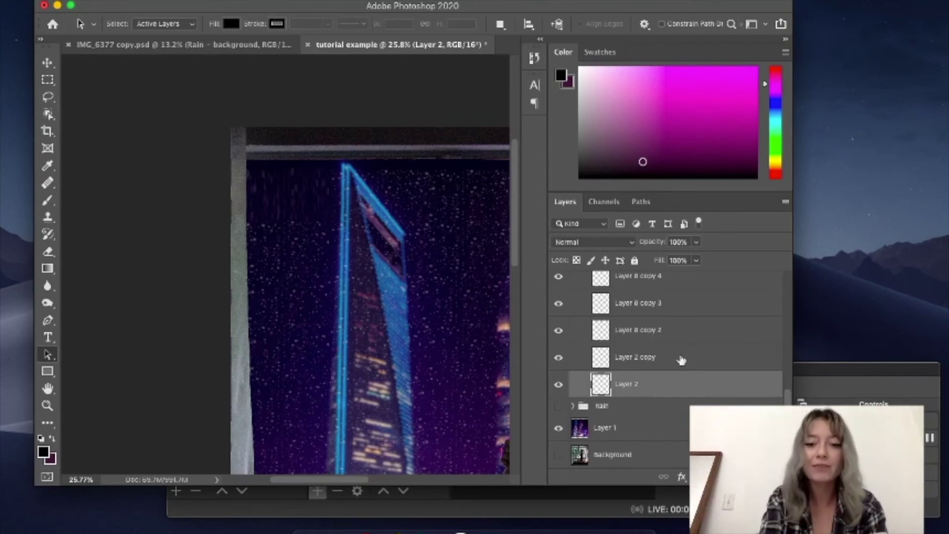
# Collapse and re-expand Group 1, then select Layer 2 copy as the next raindrop layer.
pyautogui.scroll(4, 681, 361)
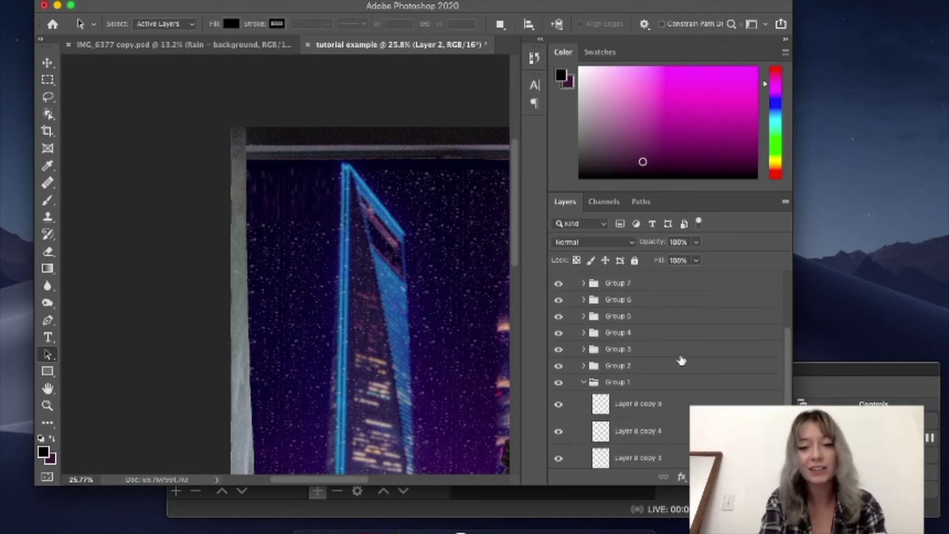
pyautogui.click(584, 382)
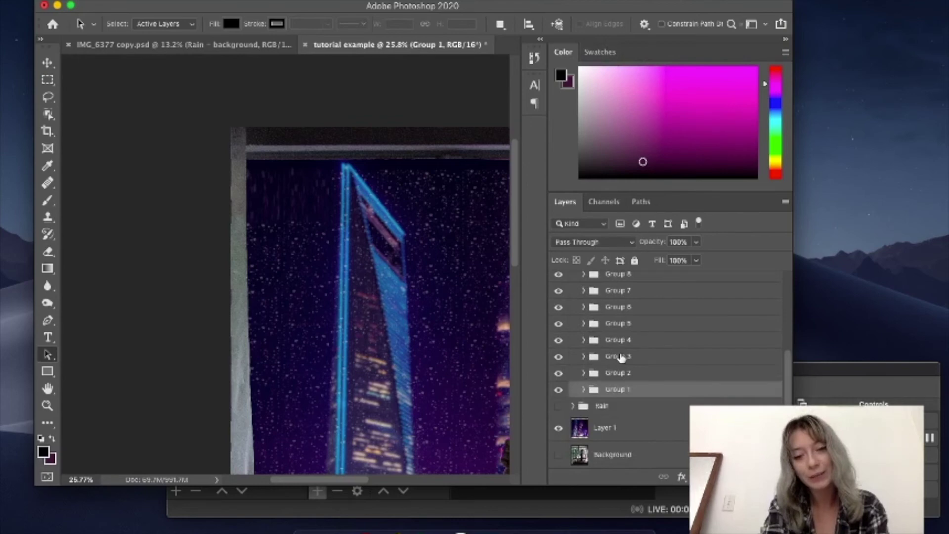
pyautogui.scroll(3, 621, 357)
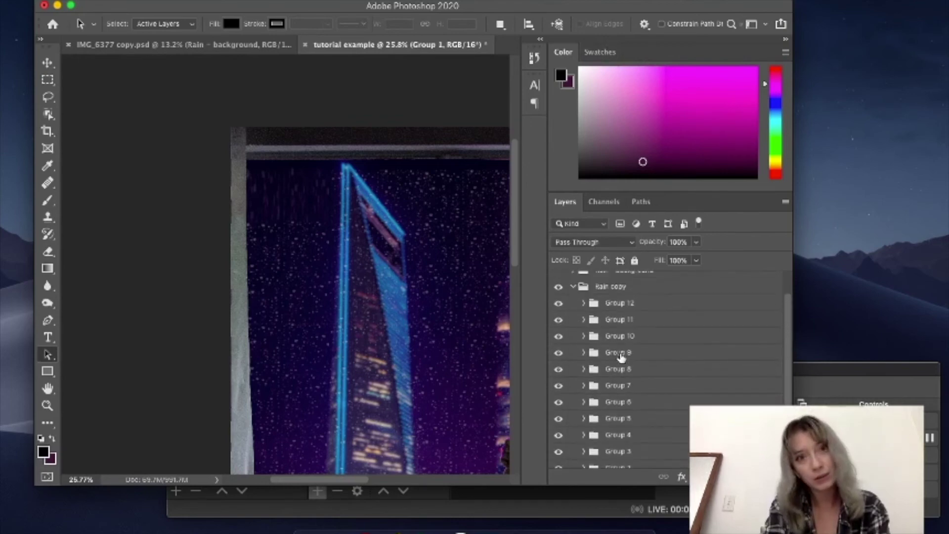
pyautogui.scroll(-3, 621, 357)
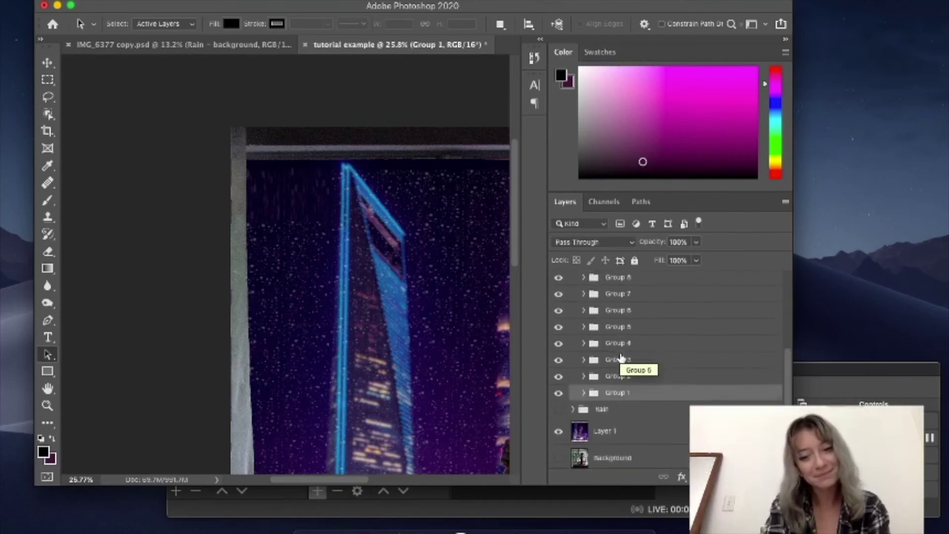
pyautogui.click(584, 390)
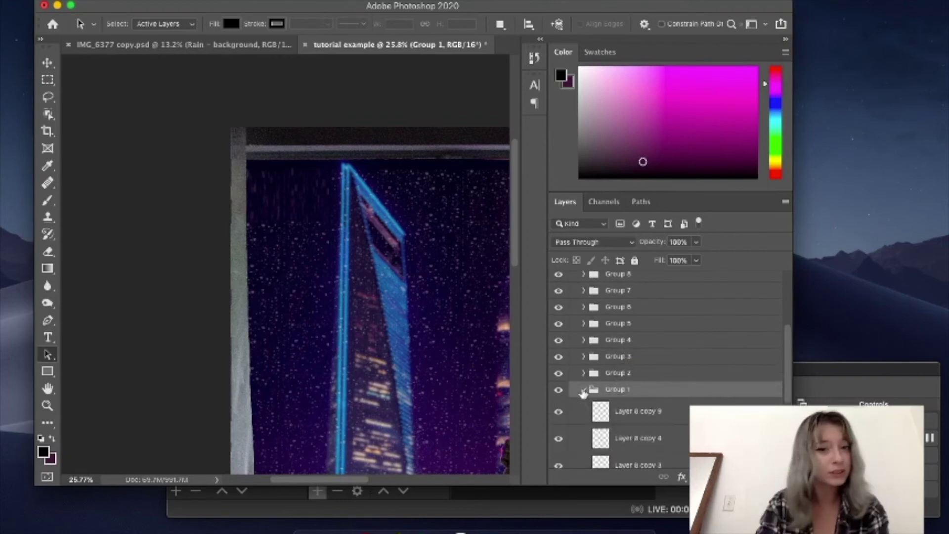
pyautogui.scroll(-3, 583, 391)
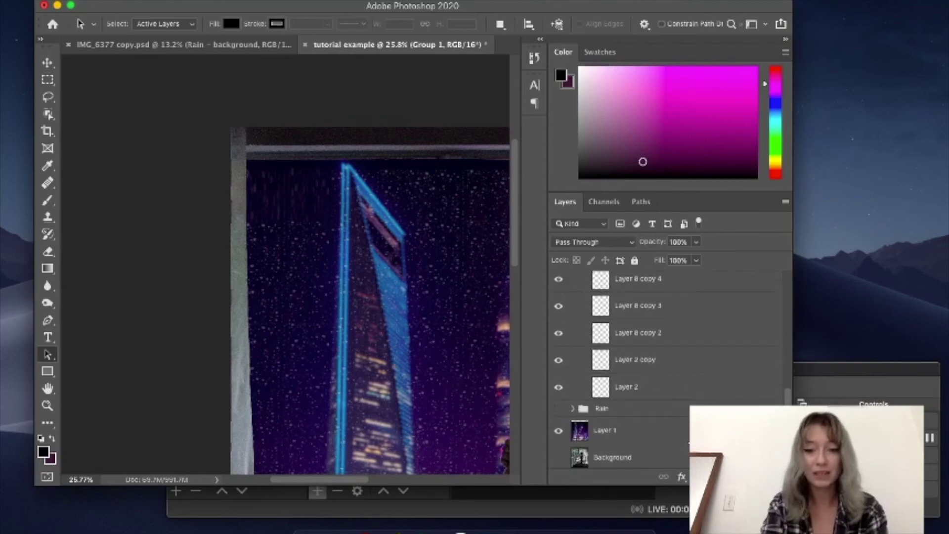
pyautogui.scroll(-1, 646, 379)
pyautogui.click(640, 355)
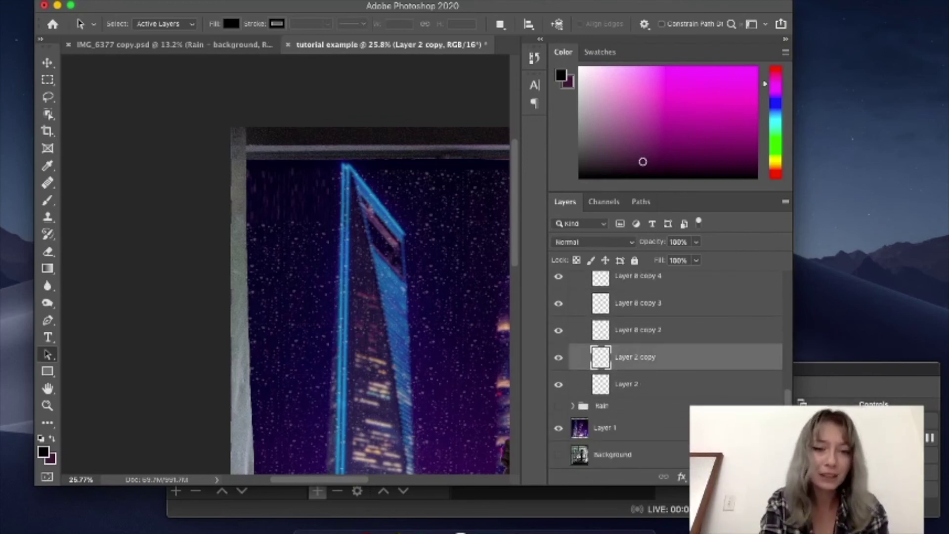
# Try reapplying the filter to Layer 8 copy 2 through copy 9 together, which isn't allowed.
pyautogui.click(309, 0)
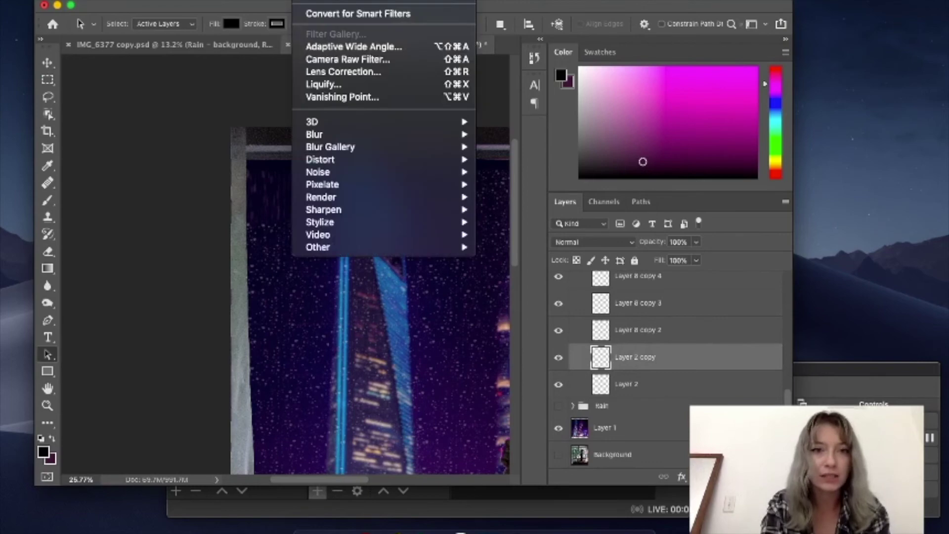
pyautogui.press('Escape')
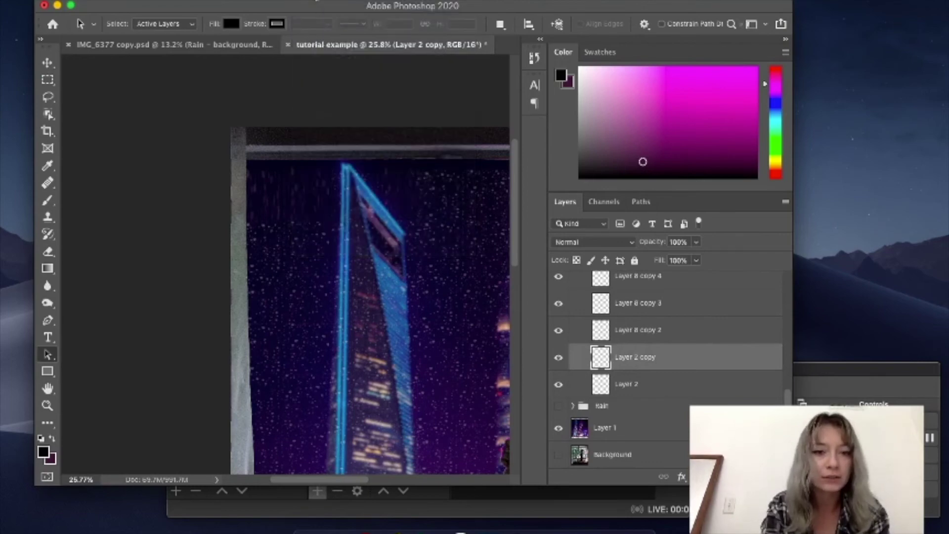
pyautogui.click(630, 331)
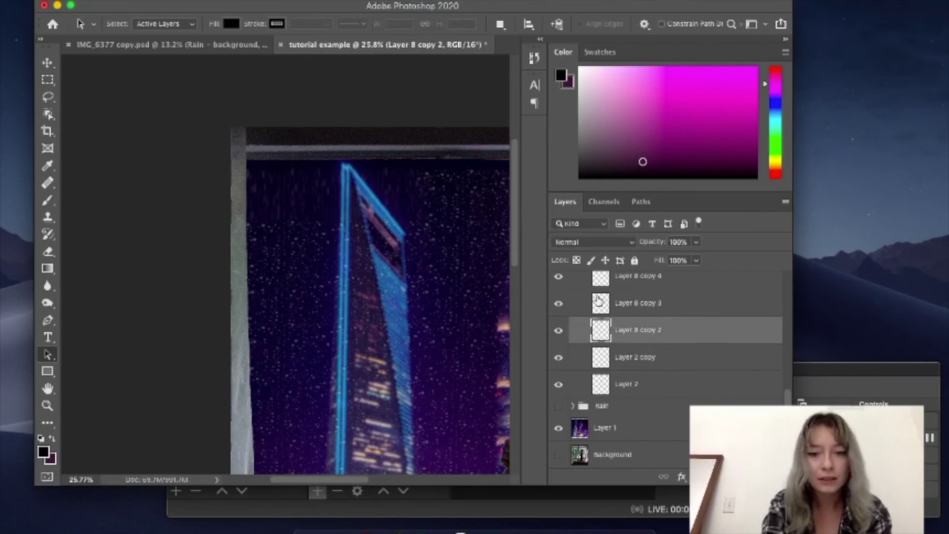
pyautogui.hscroll(5, 450, 327)
pyautogui.hscroll(2, 450, 328)
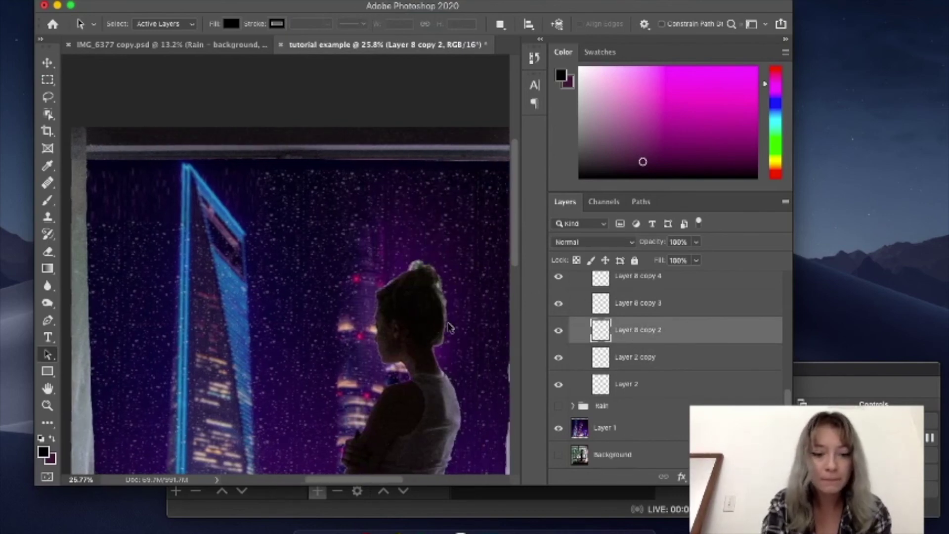
pyautogui.scroll(4, 650, 374)
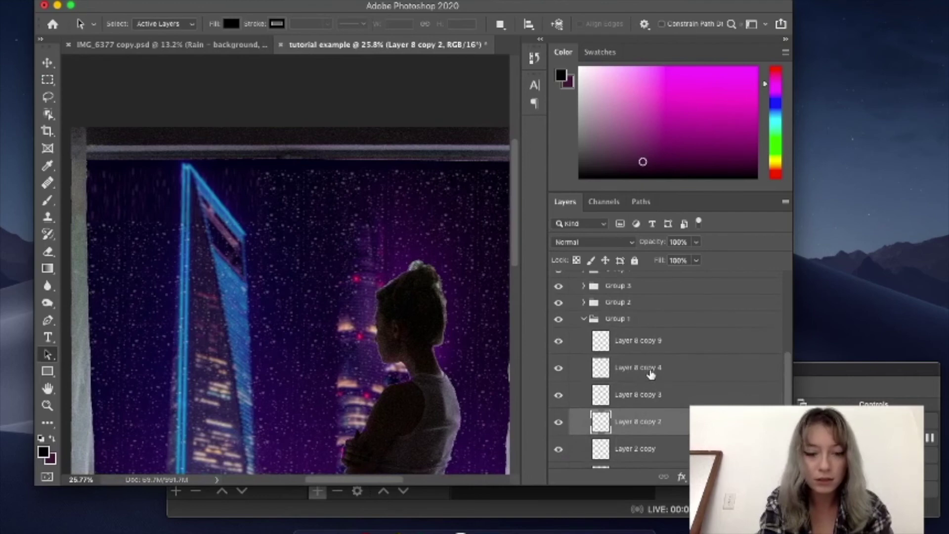
pyautogui.keyDown('shift'); pyautogui.click(648, 340); pyautogui.keyUp('shift')
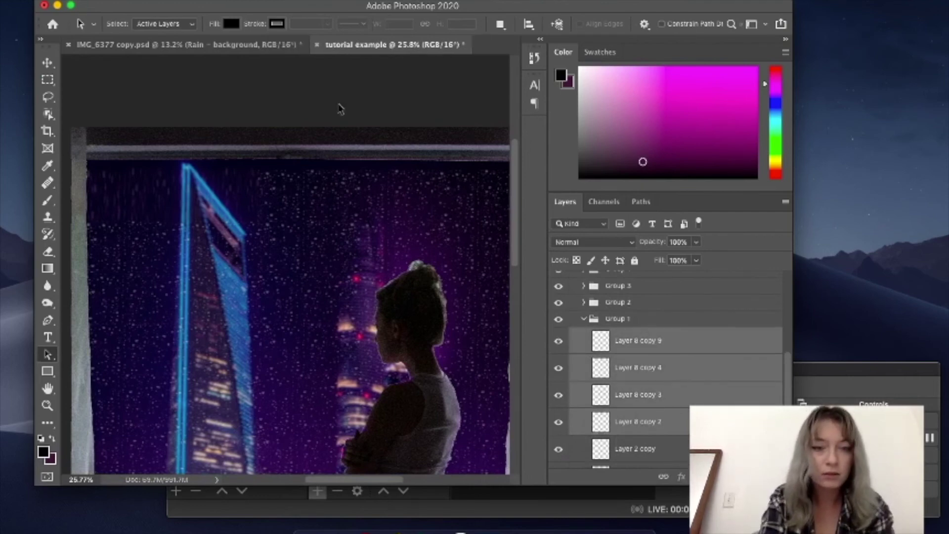
pyautogui.click(301, 0)
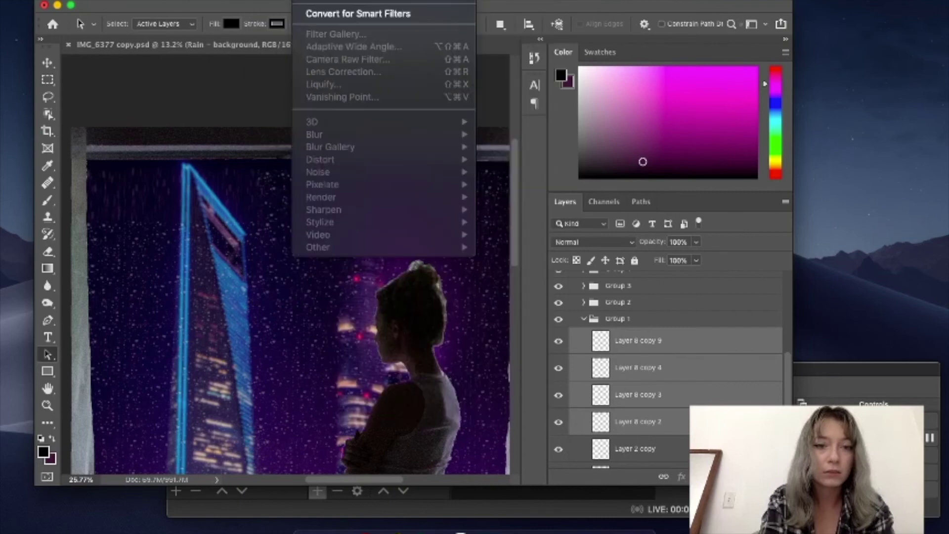
pyautogui.click(560, 226)
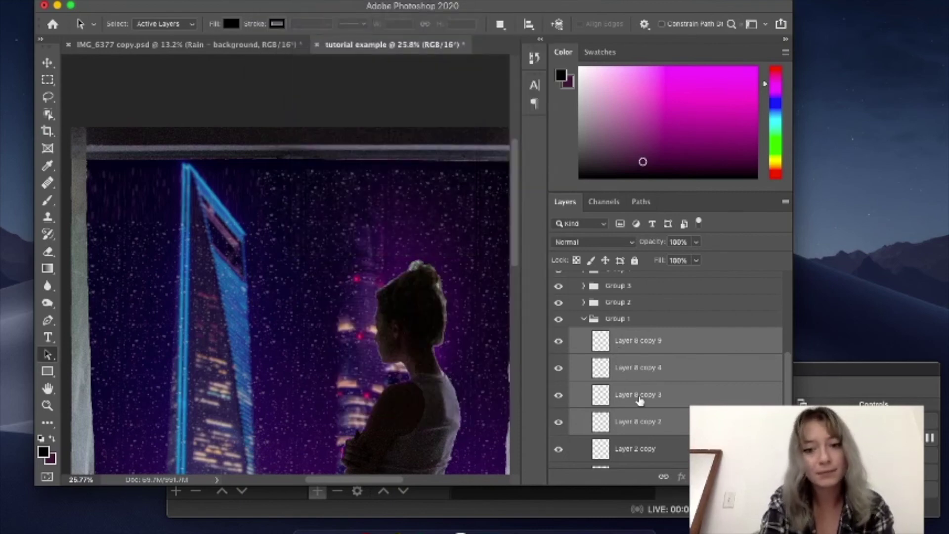
# Reapply the last motion blur to Layer 8 copy 2, copy 3, copy 4 and copy 9 individually.
pyautogui.click(636, 420)
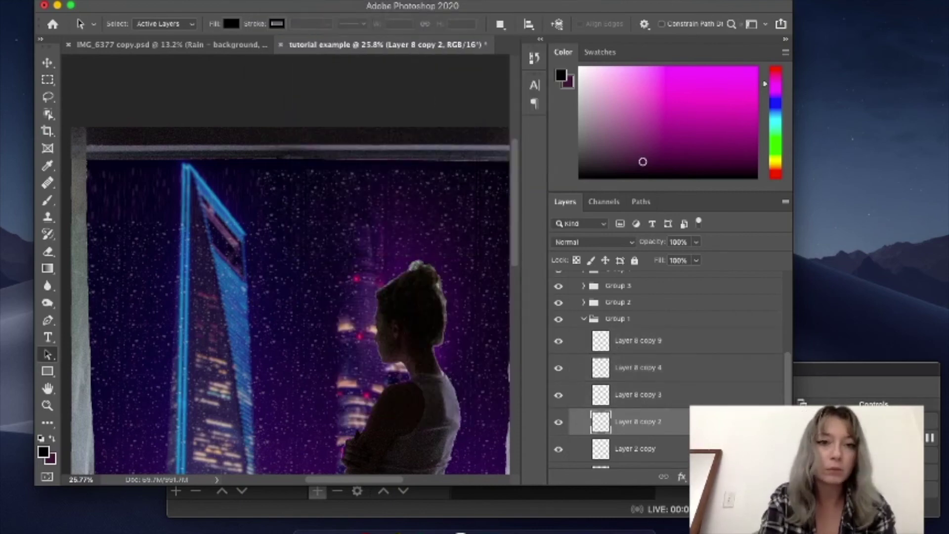
pyautogui.click(296, 1)
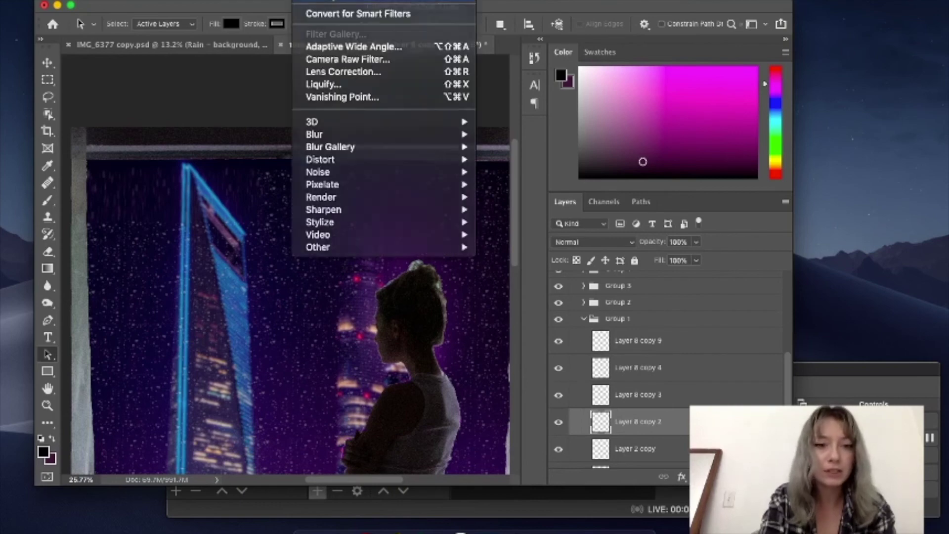
pyautogui.click(390, 8)
pyautogui.click(623, 397)
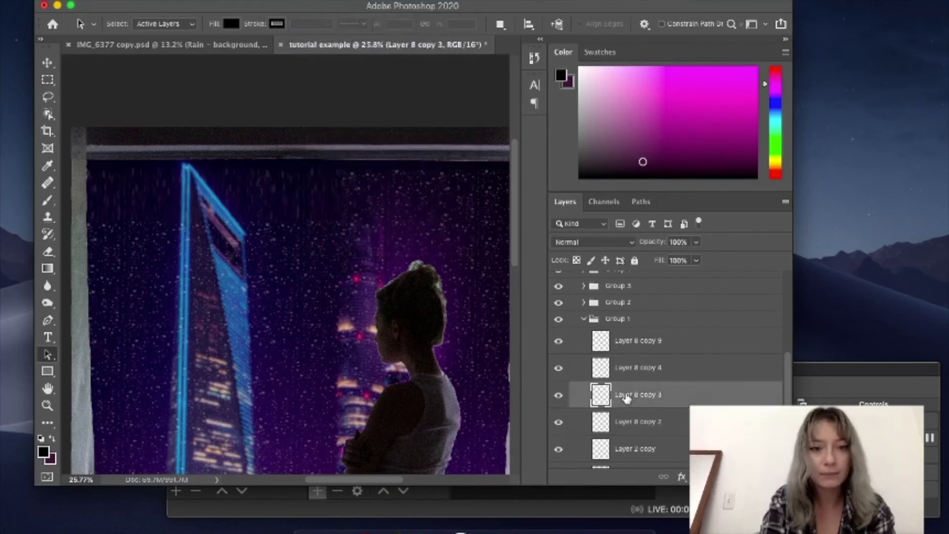
pyautogui.click(296, 1)
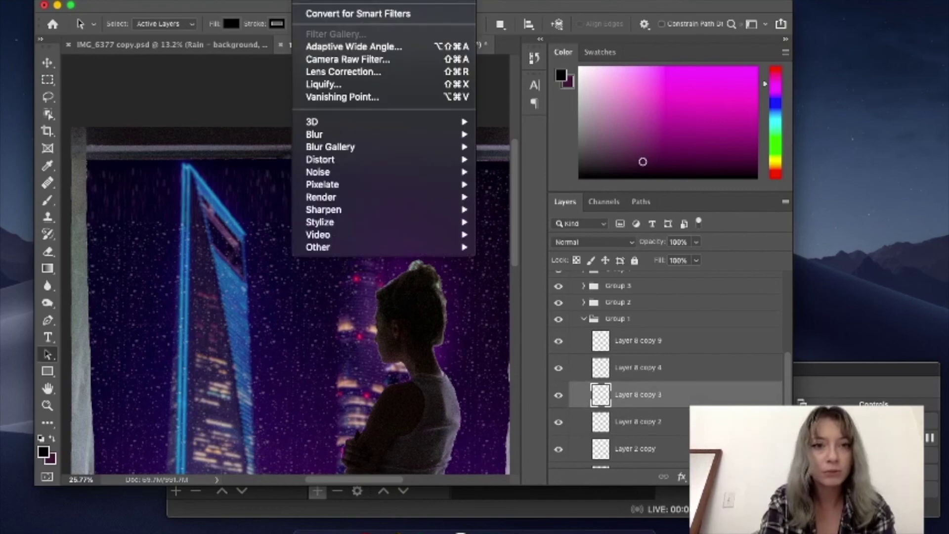
pyautogui.click(324, 2)
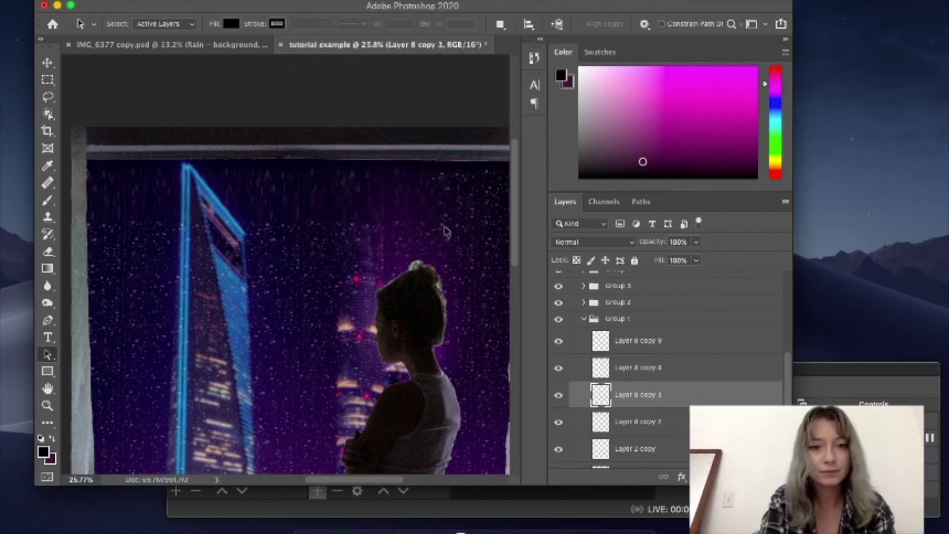
pyautogui.click(652, 368)
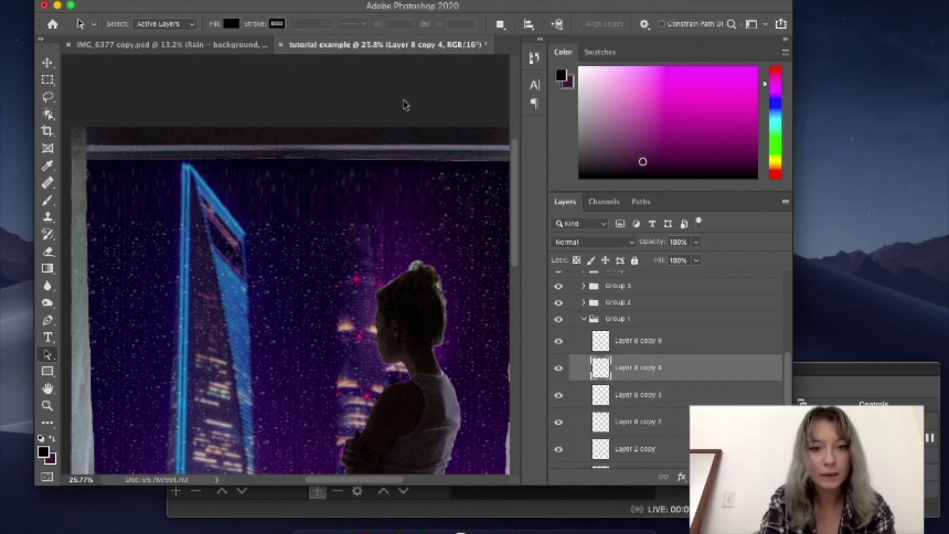
pyautogui.click(306, 1)
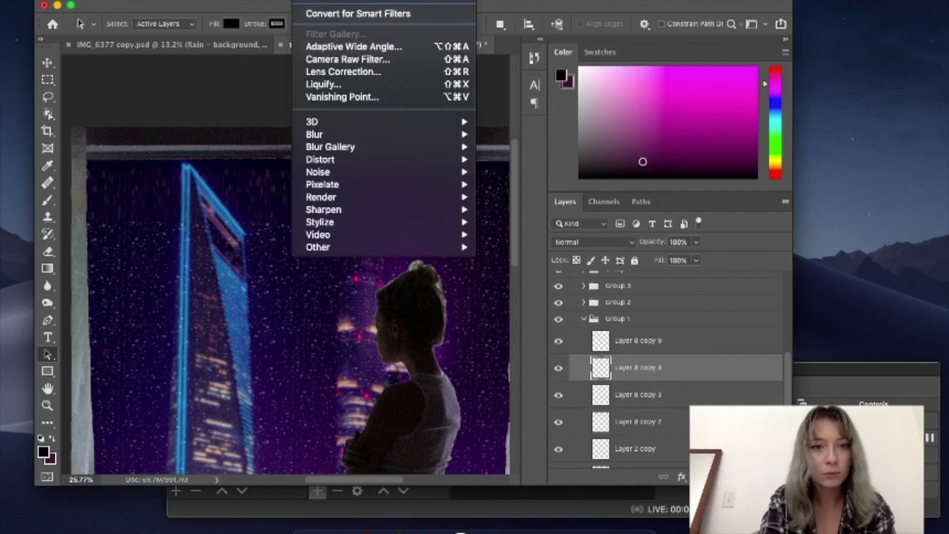
pyautogui.click(307, 1)
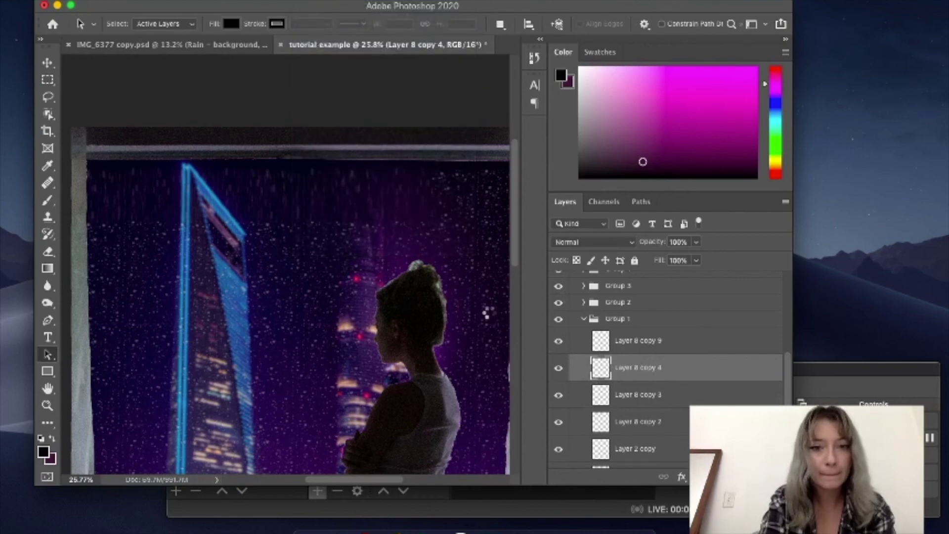
pyautogui.click(633, 341)
pyautogui.click(327, 2)
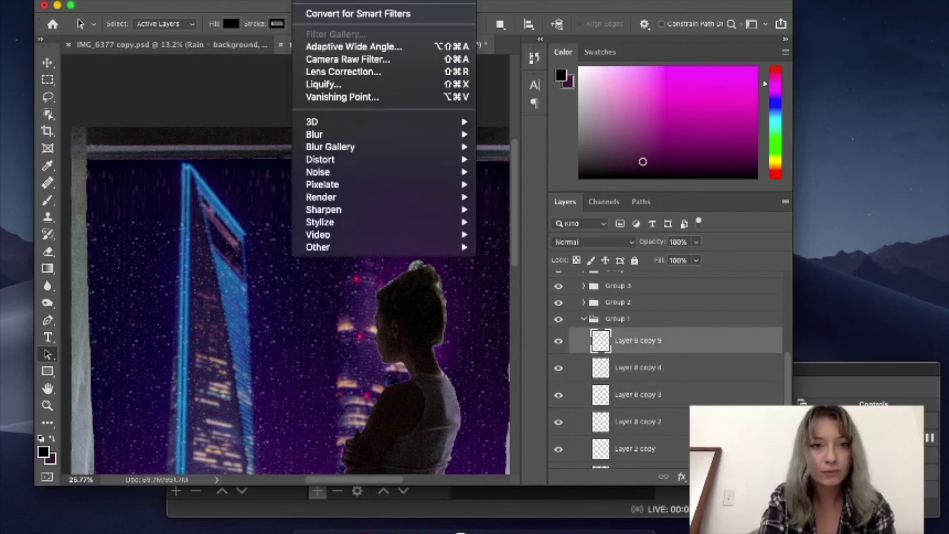
pyautogui.click(327, 2)
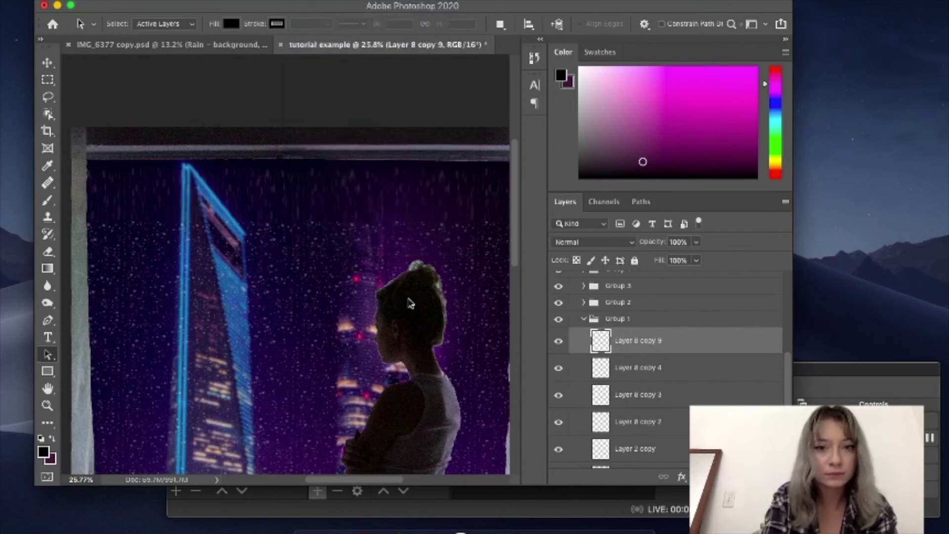
pyautogui.hscroll(3, 409, 302)
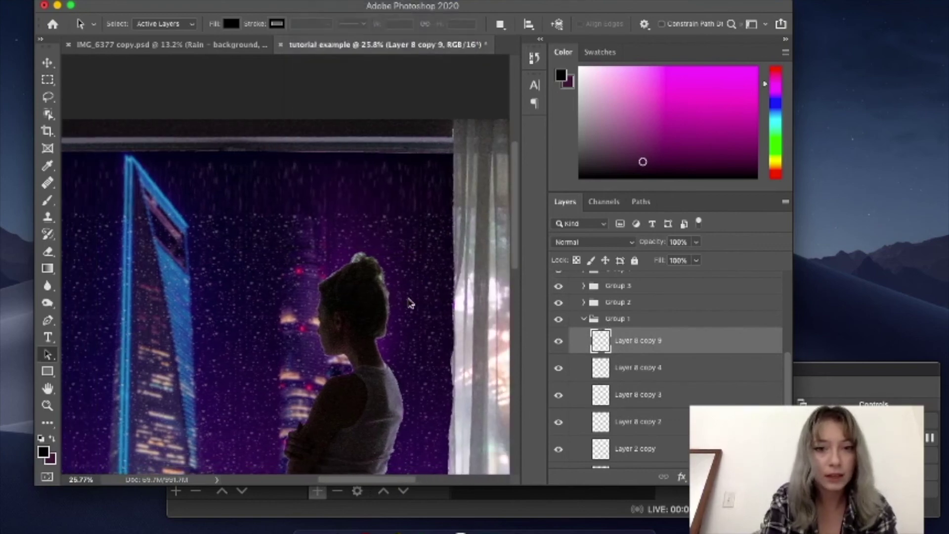
pyautogui.scroll(-3, 420, 294)
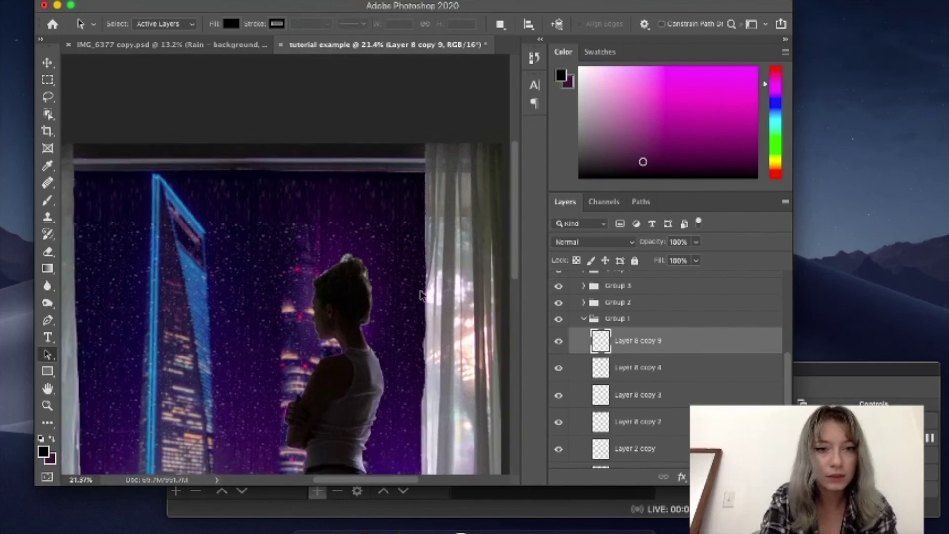
pyautogui.scroll(-2, 420, 294)
pyautogui.hscroll(-3, 420, 294)
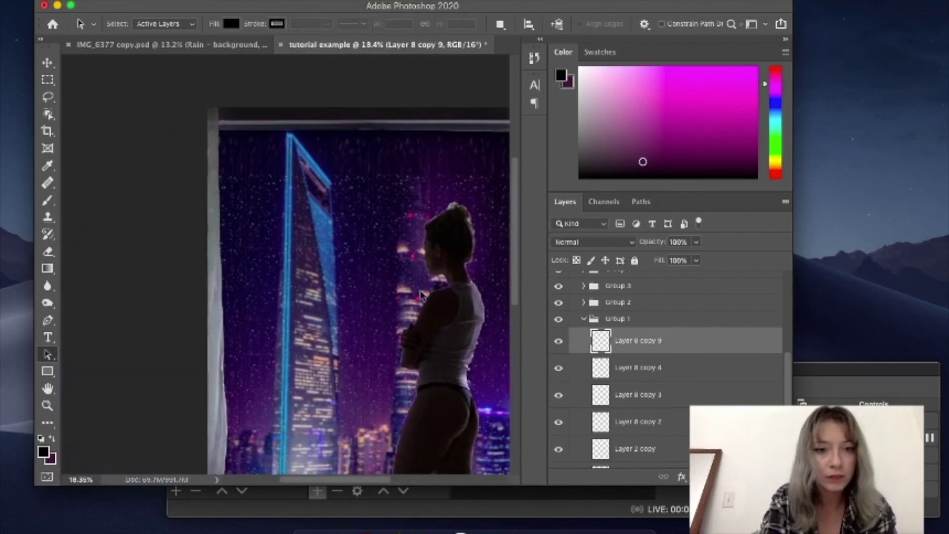
pyautogui.scroll(-2, 420, 294)
pyautogui.scroll(-2, 420, 294)
pyautogui.hscroll(2, 420, 294)
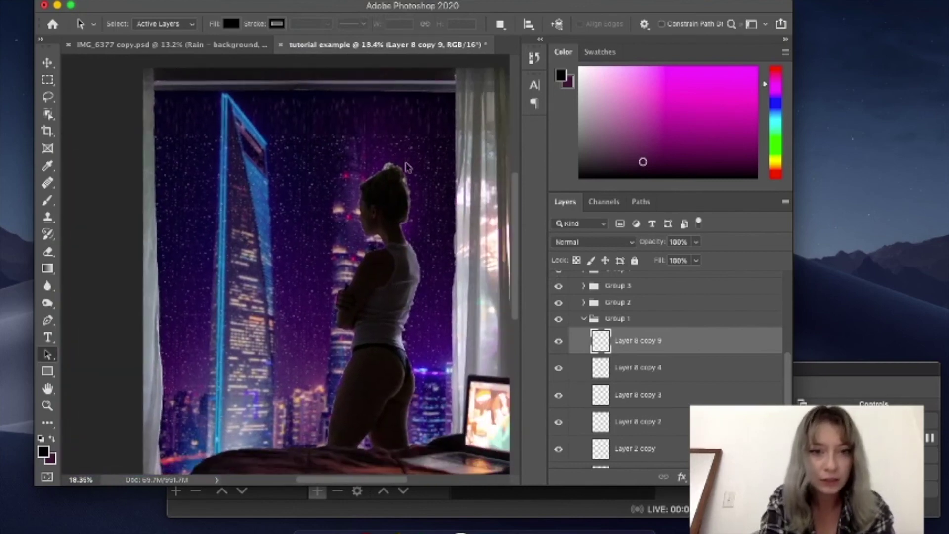
pyautogui.click(585, 320)
# Collapse and hide the Rain copy group, then make the Rain - background group visible.
pyautogui.scroll(5, 587, 323)
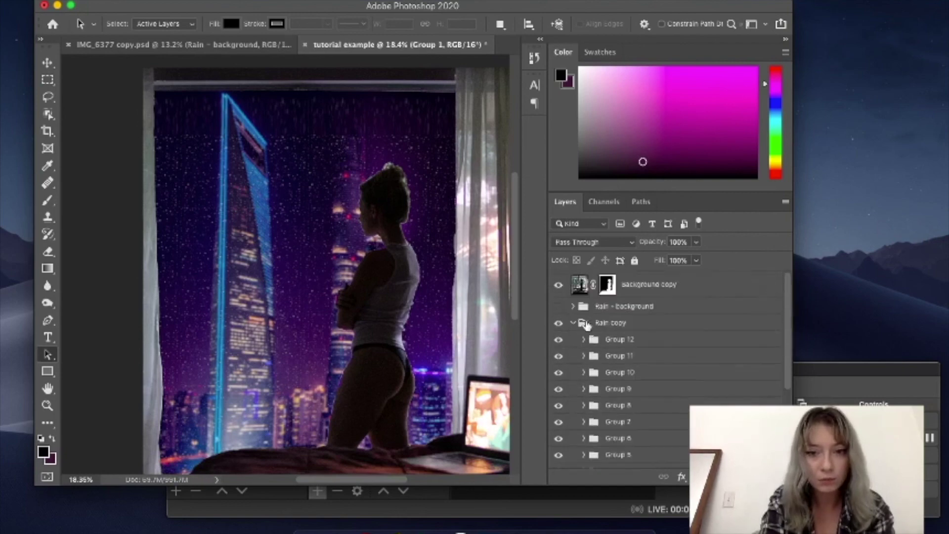
pyautogui.click(574, 323)
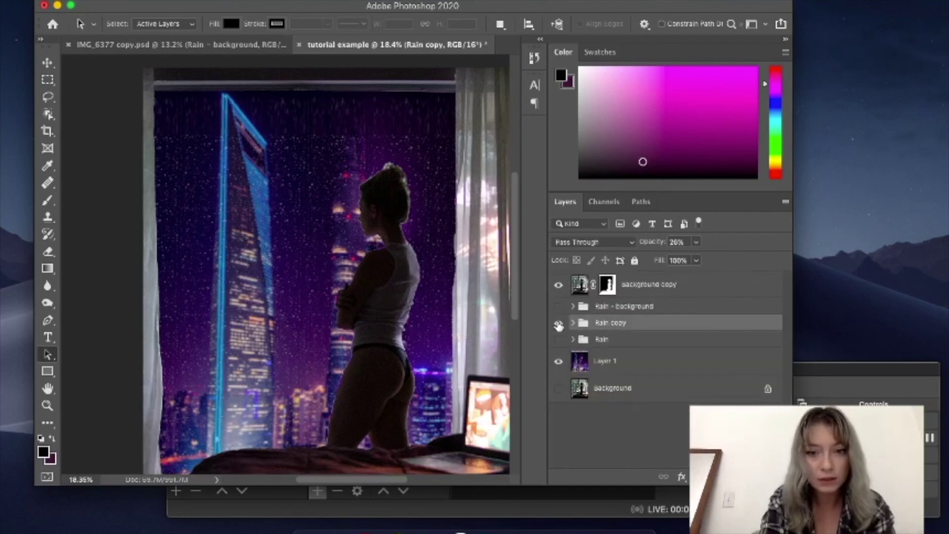
pyautogui.click(558, 322)
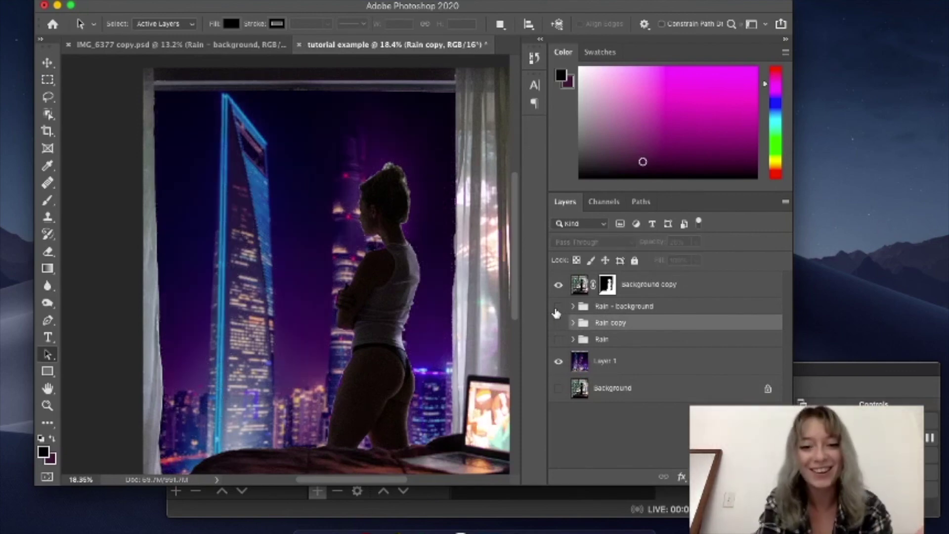
pyautogui.click(557, 307)
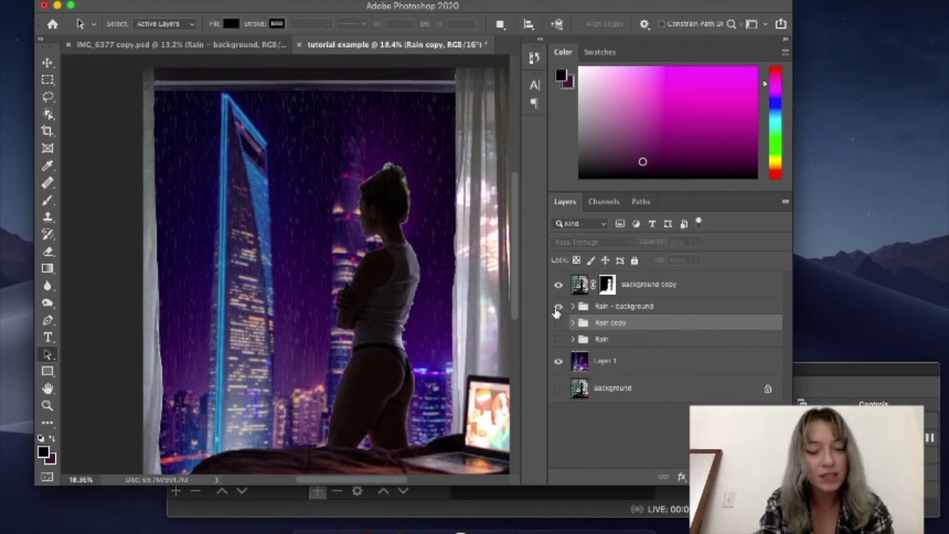